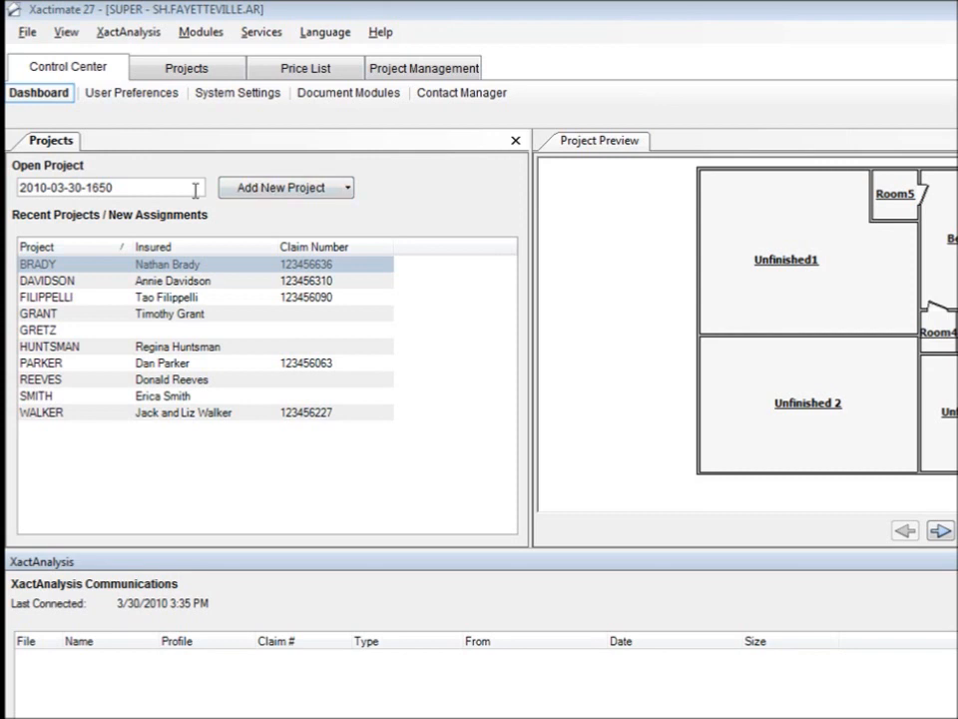
# Create a new project named with the insured's surname in capitals and maximize its estimate window.
pyautogui.moveTo(198, 188); pyautogui.dragTo(12, 186)
pyautogui.write('MCNEALLY')
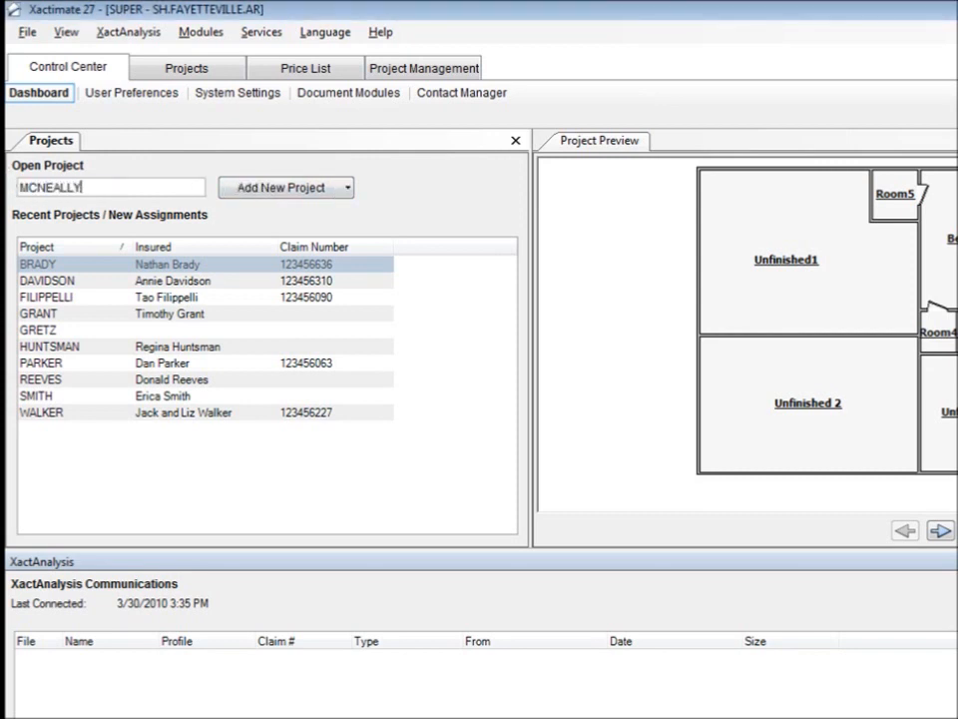
pyautogui.click(250, 190)
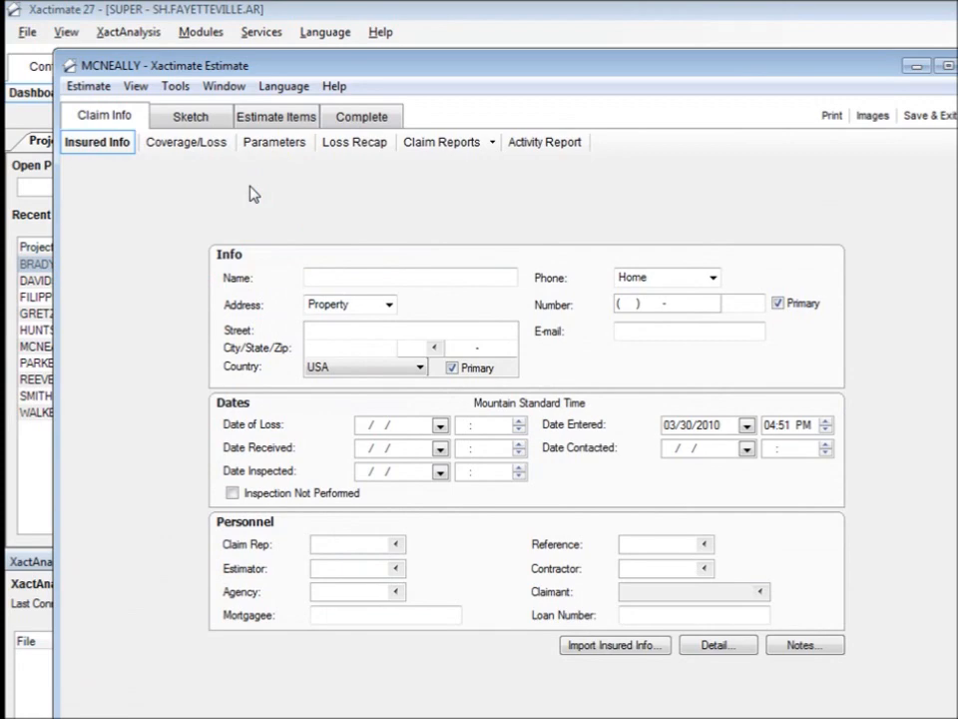
pyautogui.click(945, 66)
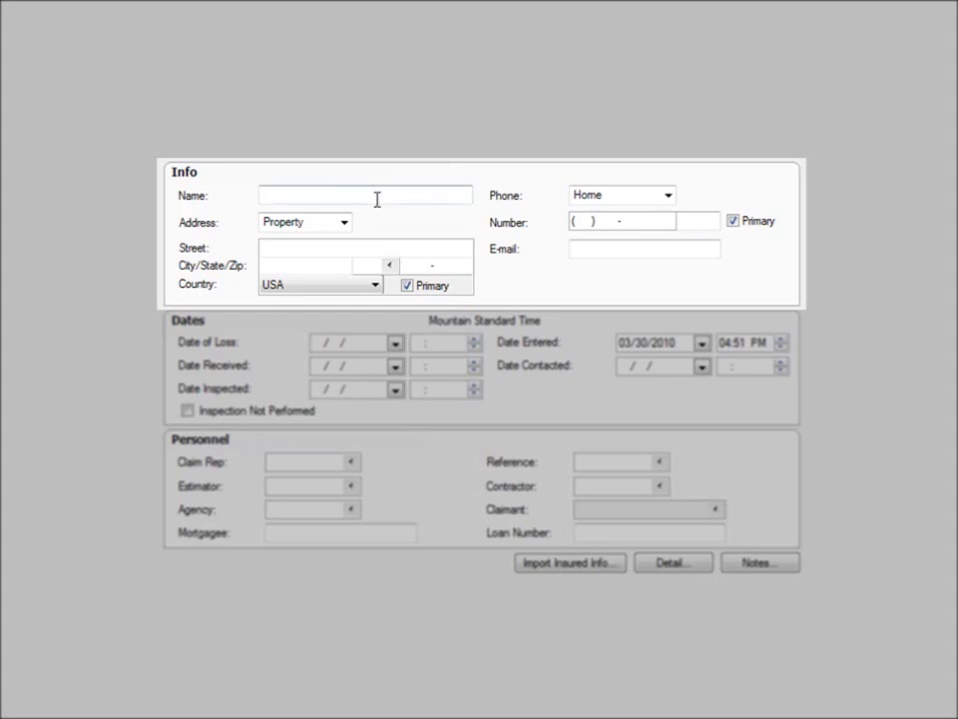
# Enter the insured's full name in the Insured Info form.
pyautogui.click(378, 199)
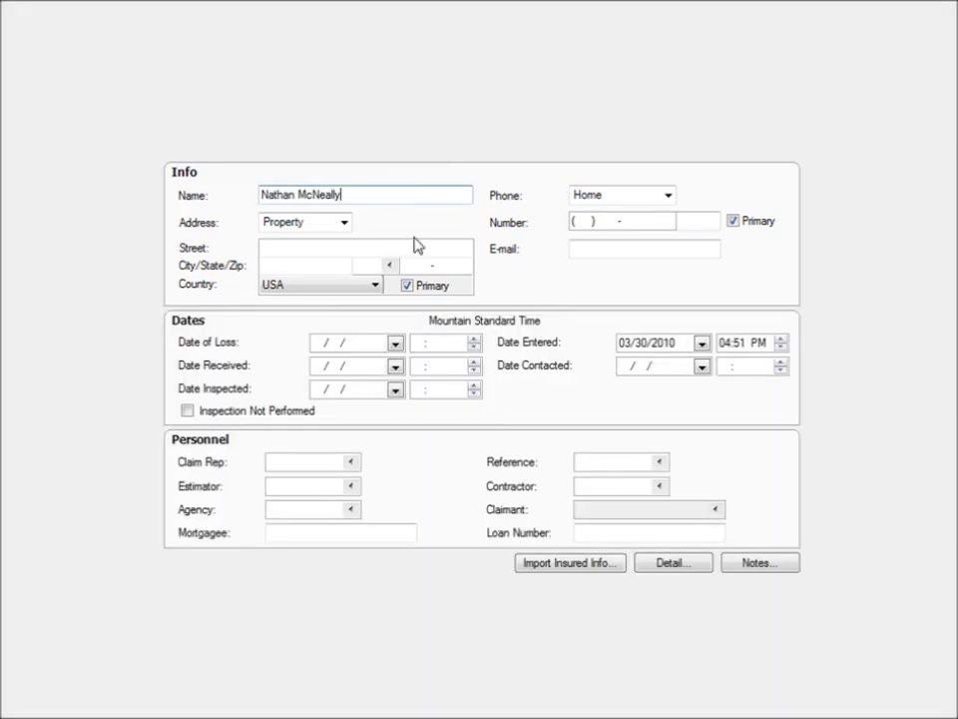
# Fill in the insured's property address with street, city, state and ZIP code.
pyautogui.click(343, 222)
pyautogui.click(344, 222)
pyautogui.click(337, 245)
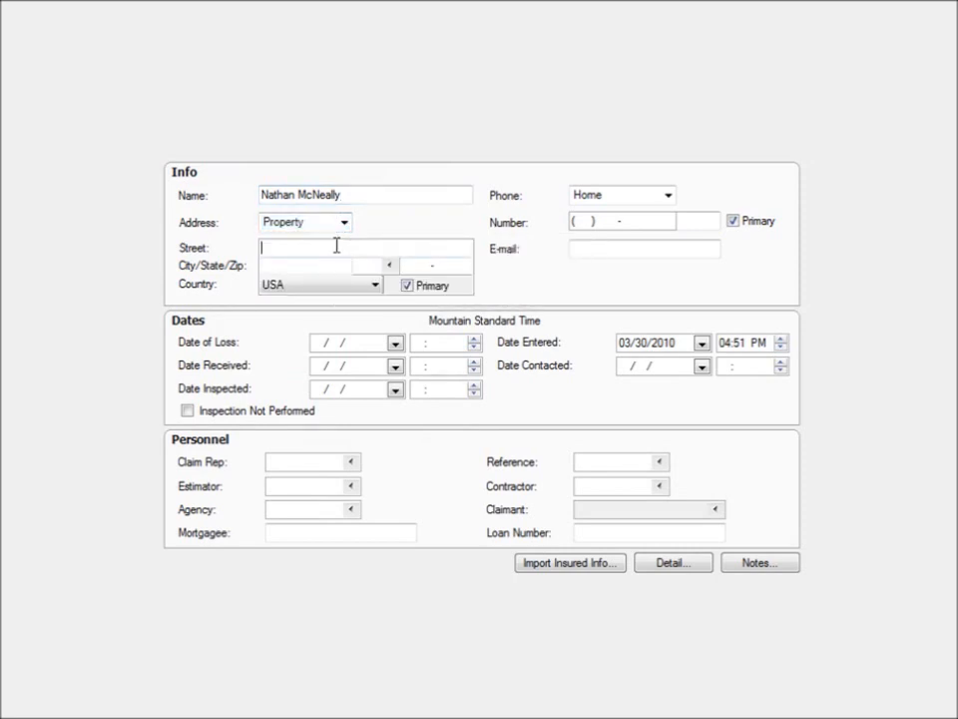
pyautogui.press('Tab')
pyautogui.write('Fayetteville')
pyautogui.press('Tab')
pyautogui.write('AR')
pyautogui.press('Tab')
pyautogui.write('72701-')
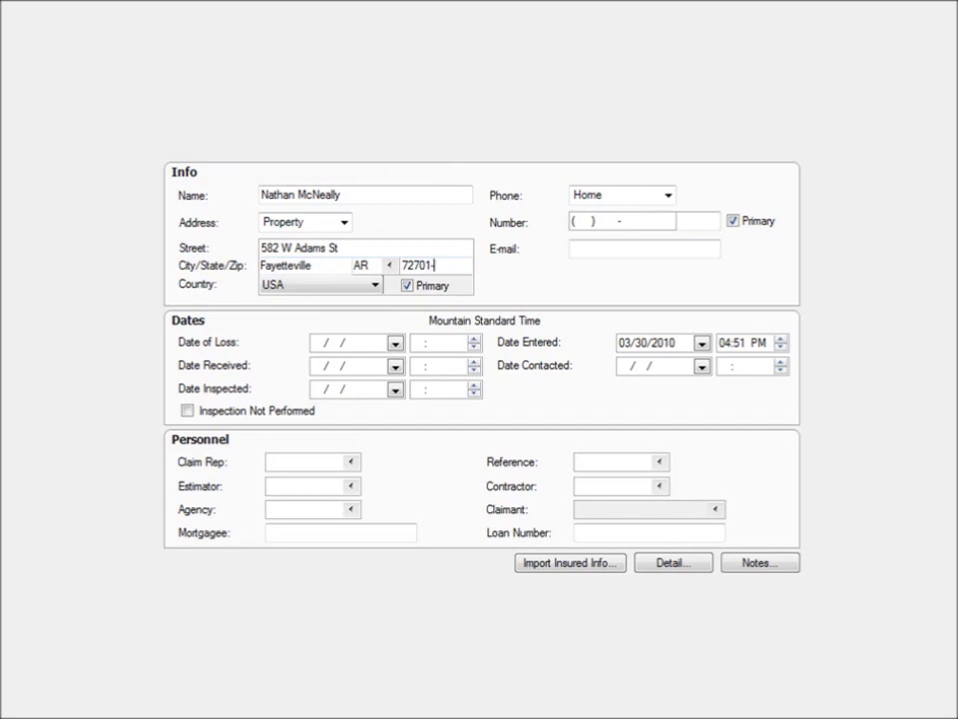
# Set the insured's Home address to be the same as the Property address.
pyautogui.click(343, 222)
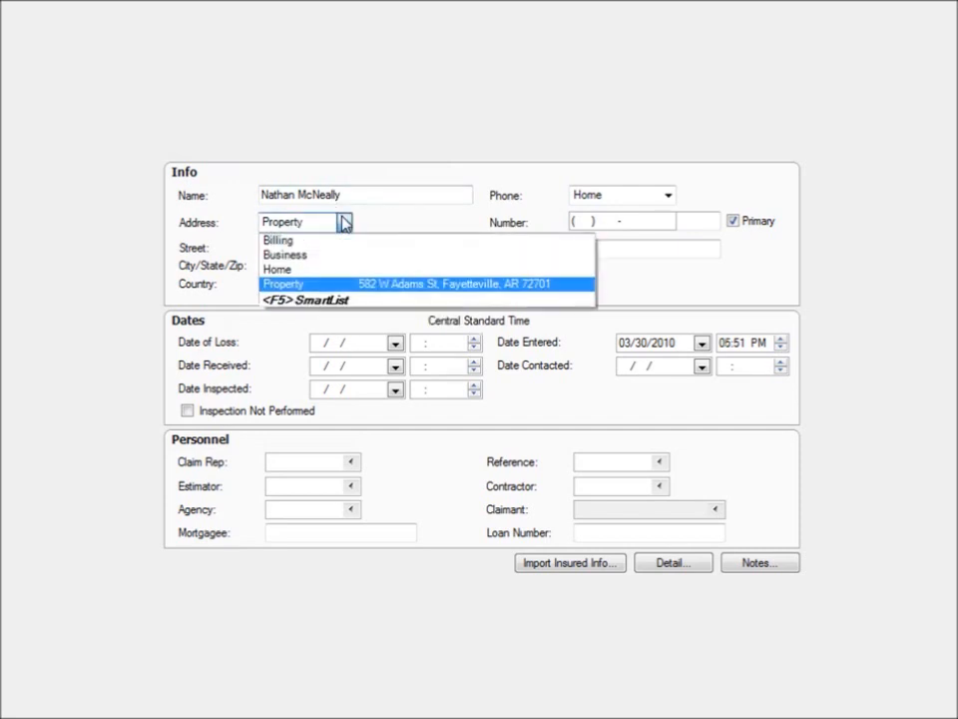
pyautogui.click(333, 270)
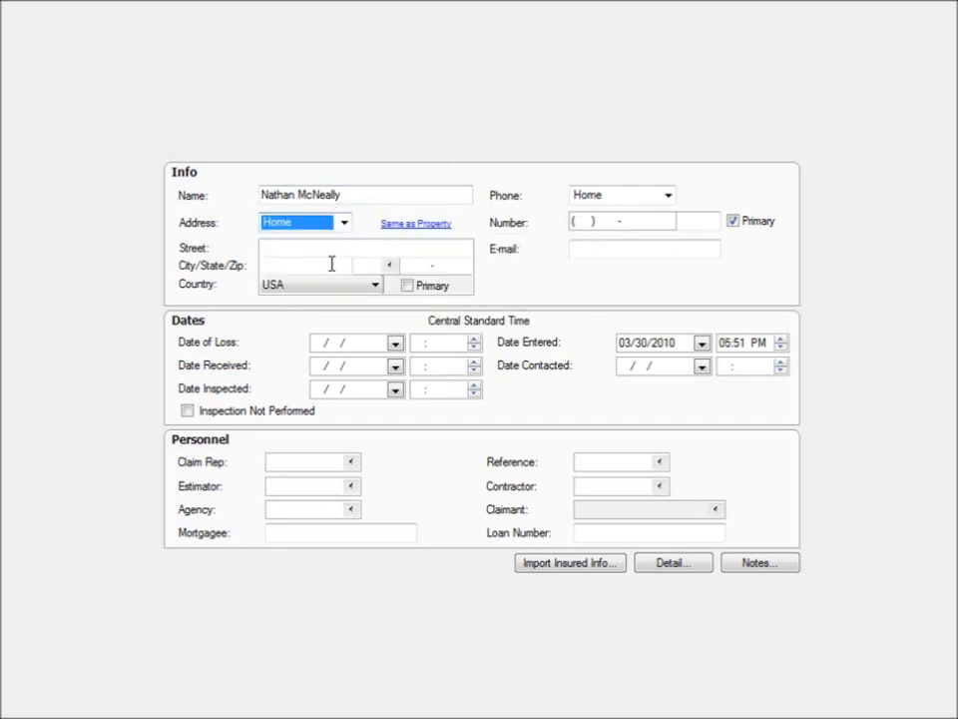
pyautogui.click(408, 229)
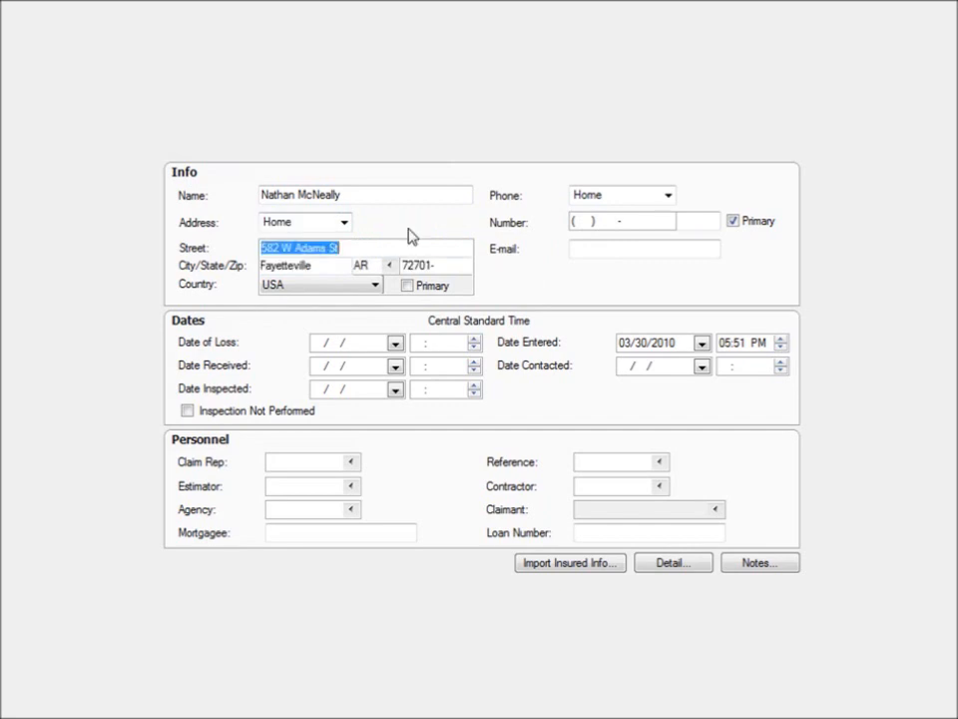
# Change the street number of the Property address and decline applying the change to the Home address.
pyautogui.click(345, 225)
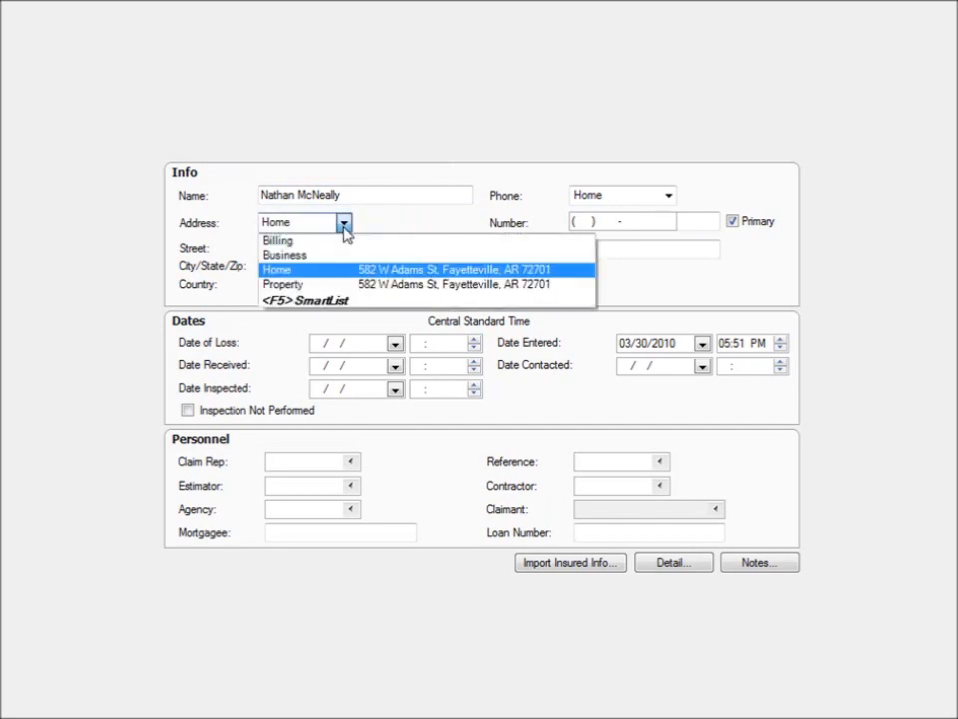
pyautogui.click(325, 285)
pyautogui.click(279, 248)
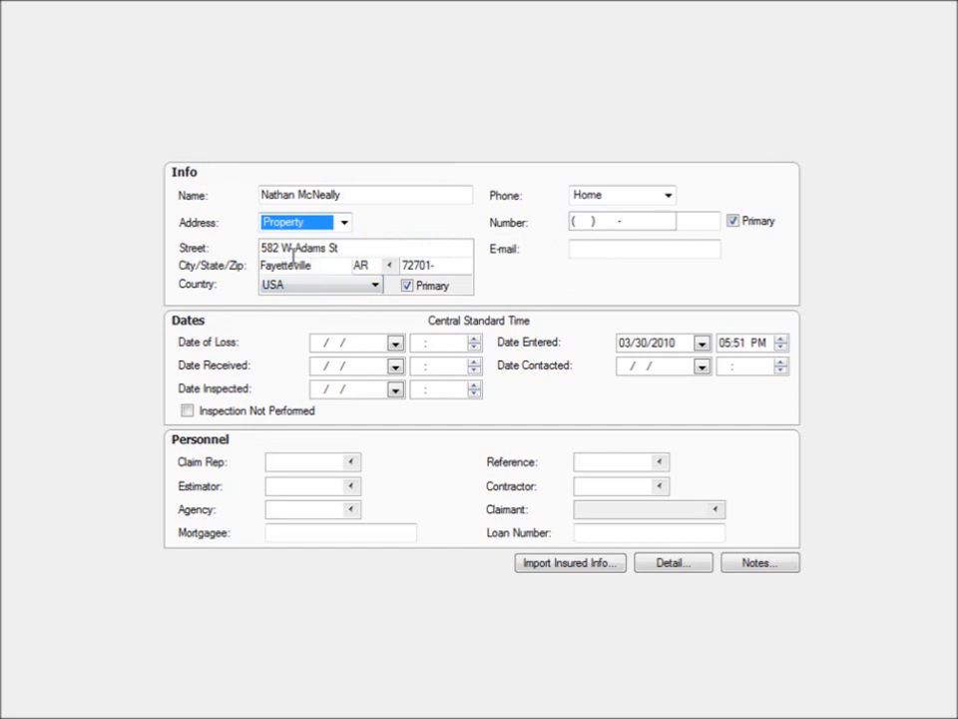
pyautogui.click(279, 248)
pyautogui.press('BackSpace')
pyautogui.press('BackSpace')
pyautogui.write('36')
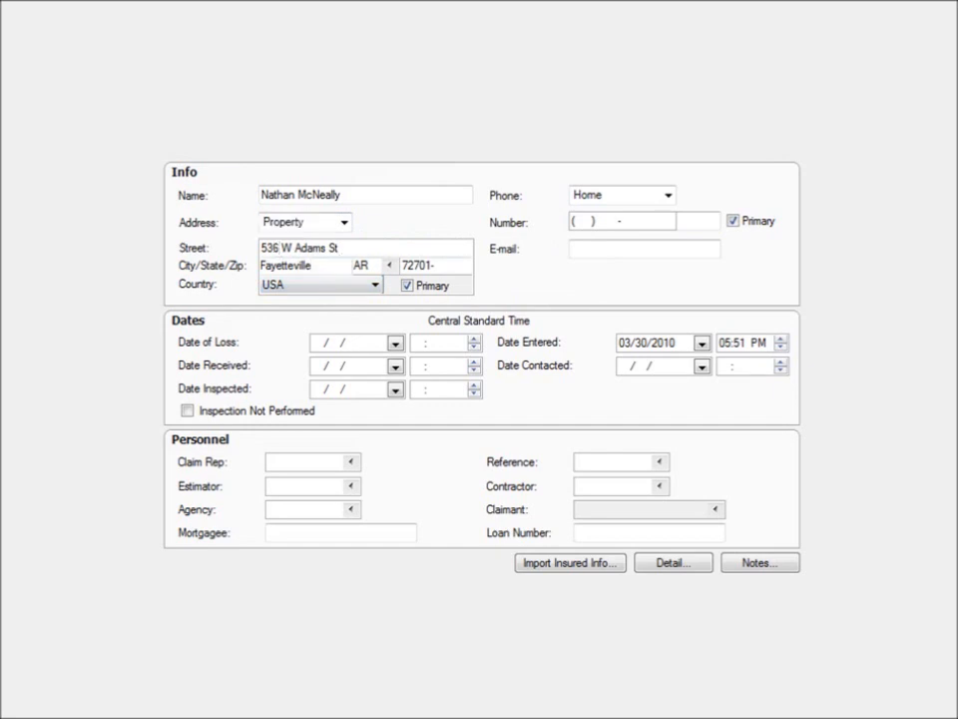
pyautogui.click(408, 289)
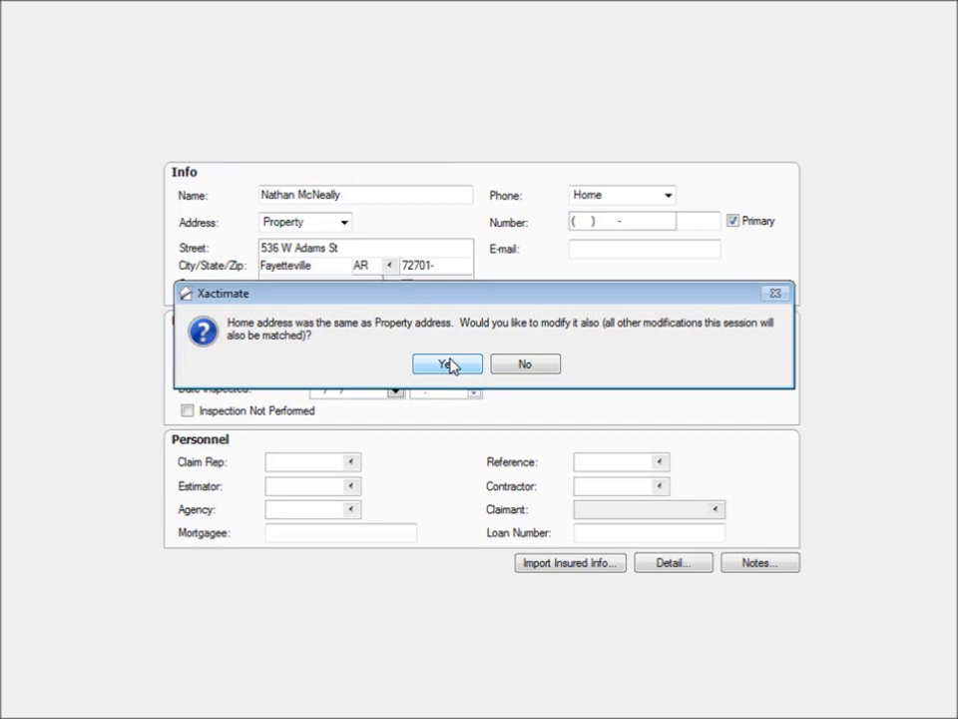
pyautogui.click(520, 369)
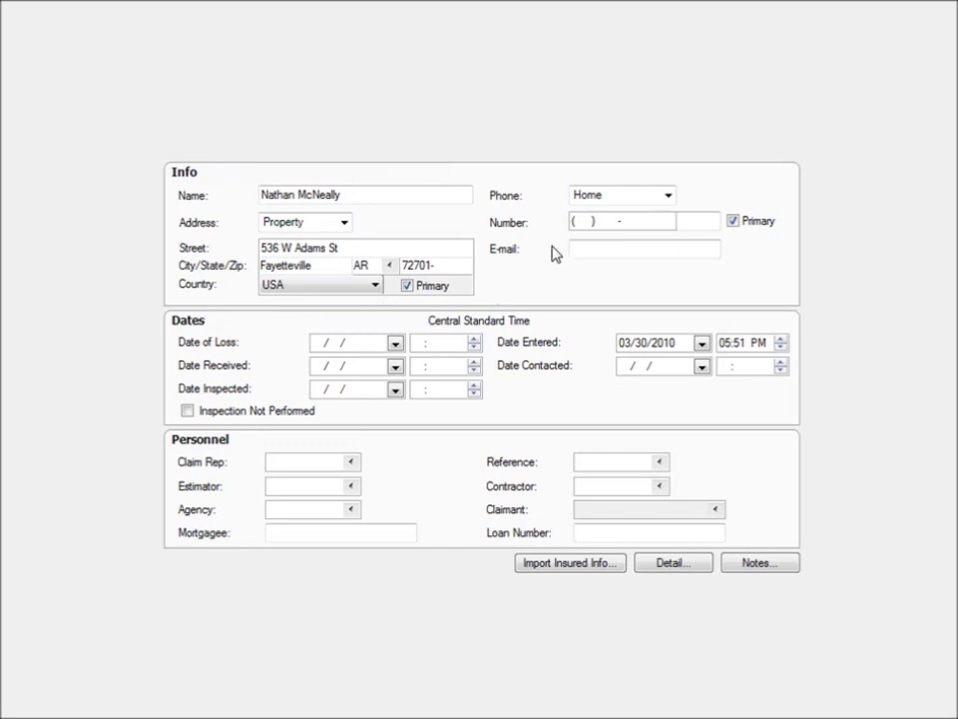
# Enter the insured's contact details: home phone number, cellular number marked as primary, and e-mail address.
pyautogui.click(575, 219)
pyautogui.write('4795551234')
pyautogui.click(669, 197)
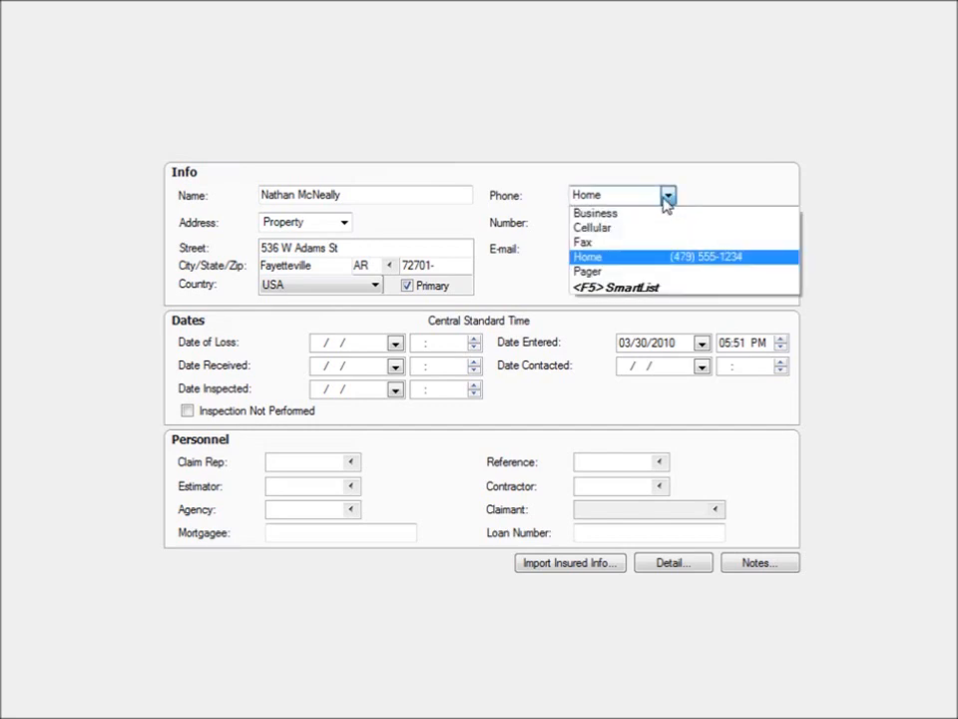
pyautogui.click(644, 223)
pyautogui.click(581, 221)
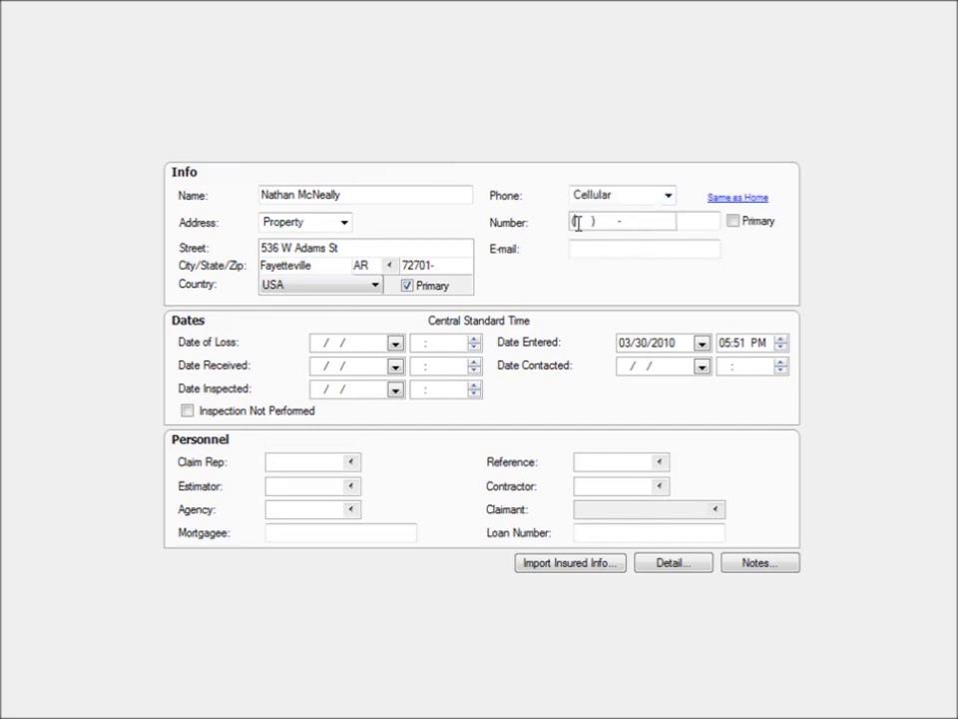
pyautogui.write('47')
pyautogui.write('9) 555-9')
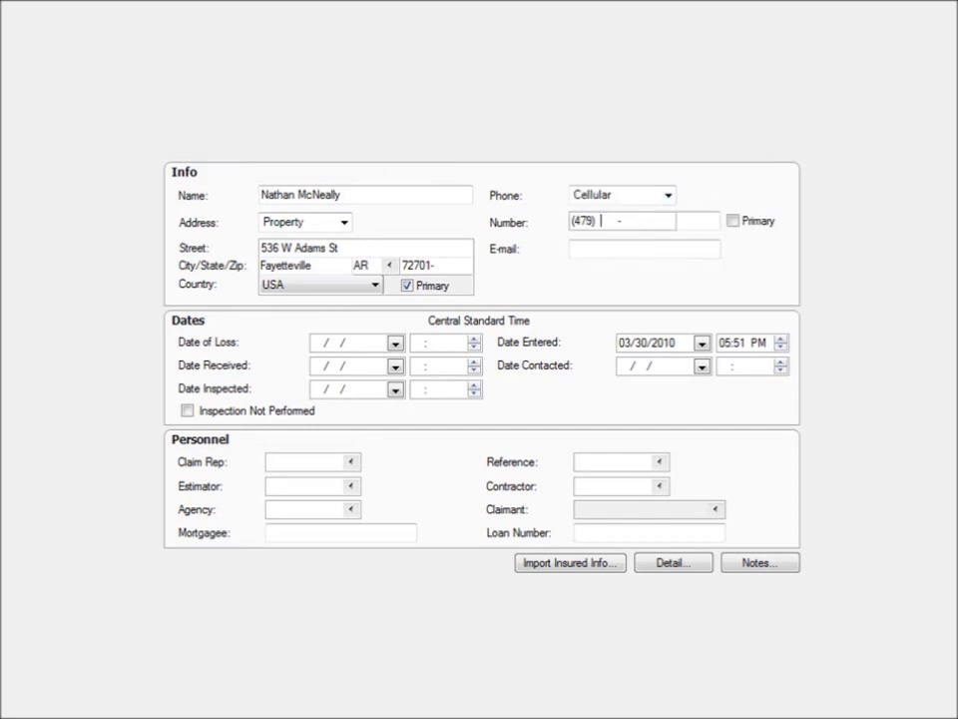
pyautogui.write('876')
pyautogui.click(734, 222)
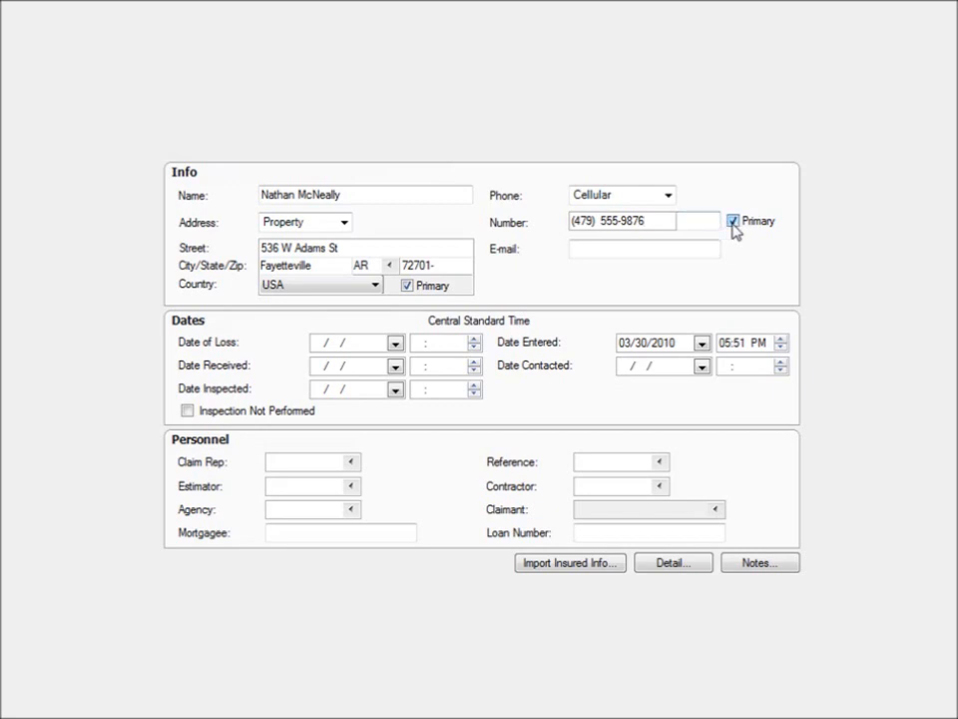
pyautogui.click(657, 246)
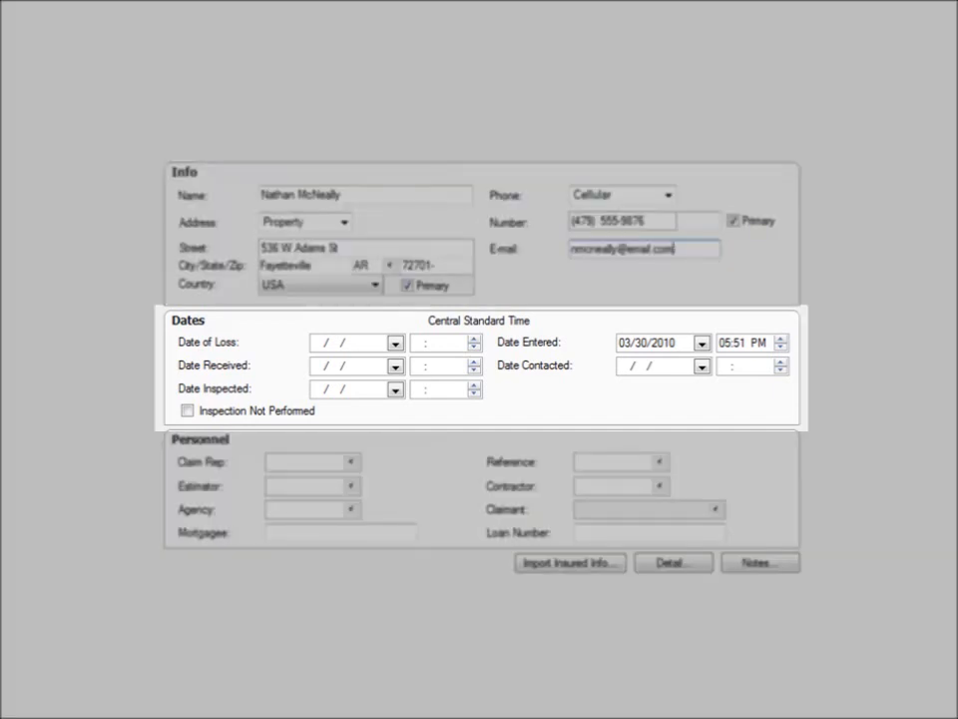
# Set Date of Loss and Date Received to 03/29/2010, and Date Inspected and Date Contacted to 03/30/2010.
pyautogui.click(396, 343)
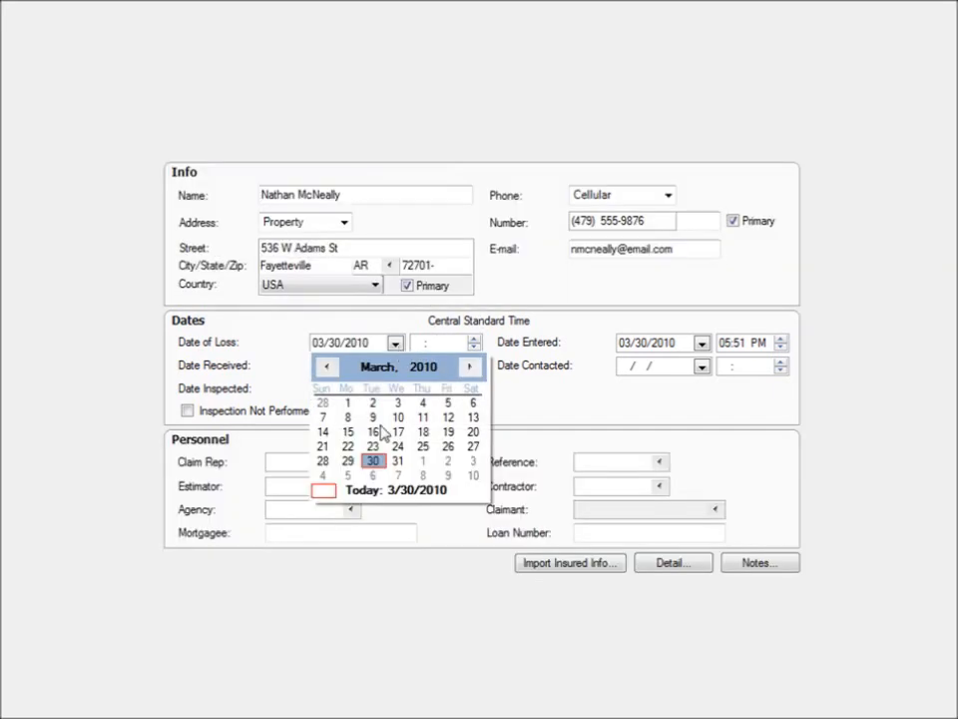
pyautogui.click(348, 461)
pyautogui.click(395, 366)
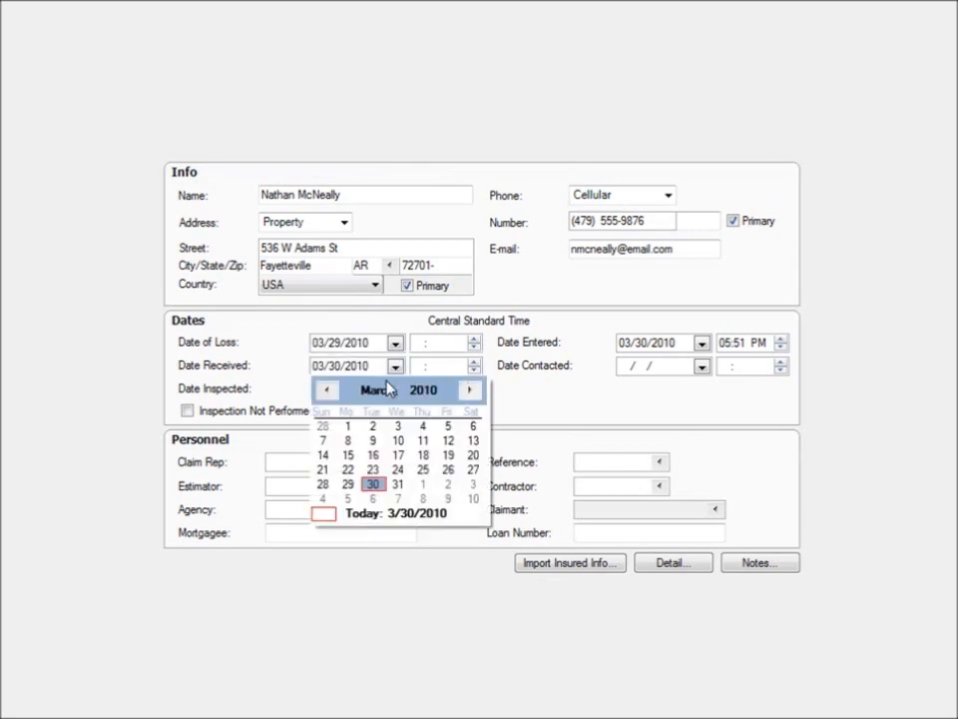
pyautogui.click(348, 486)
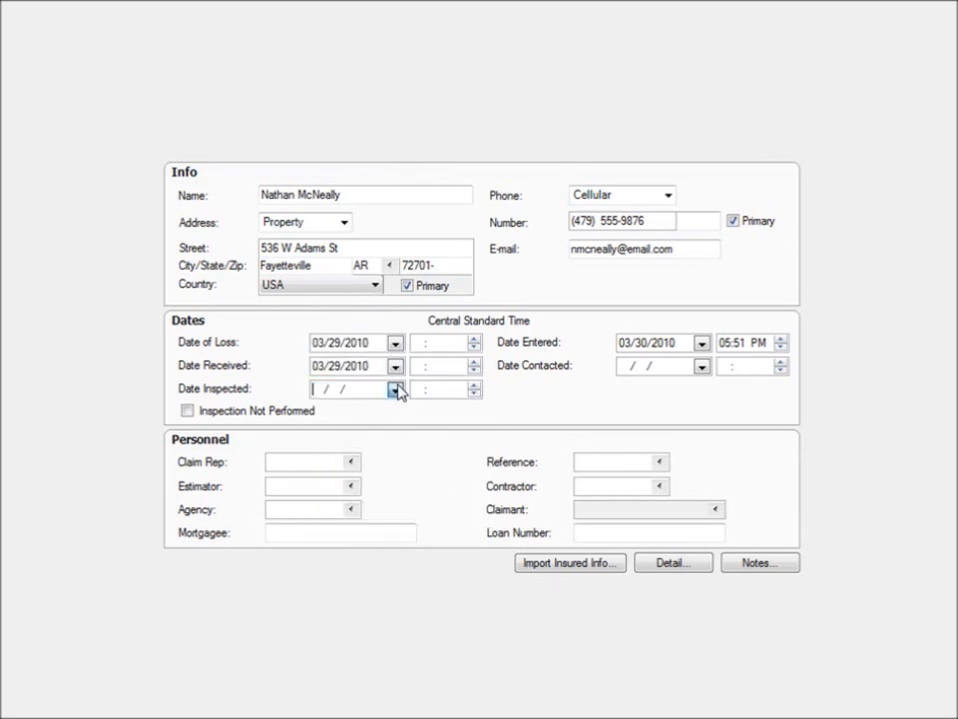
pyautogui.click(396, 389)
pyautogui.click(373, 508)
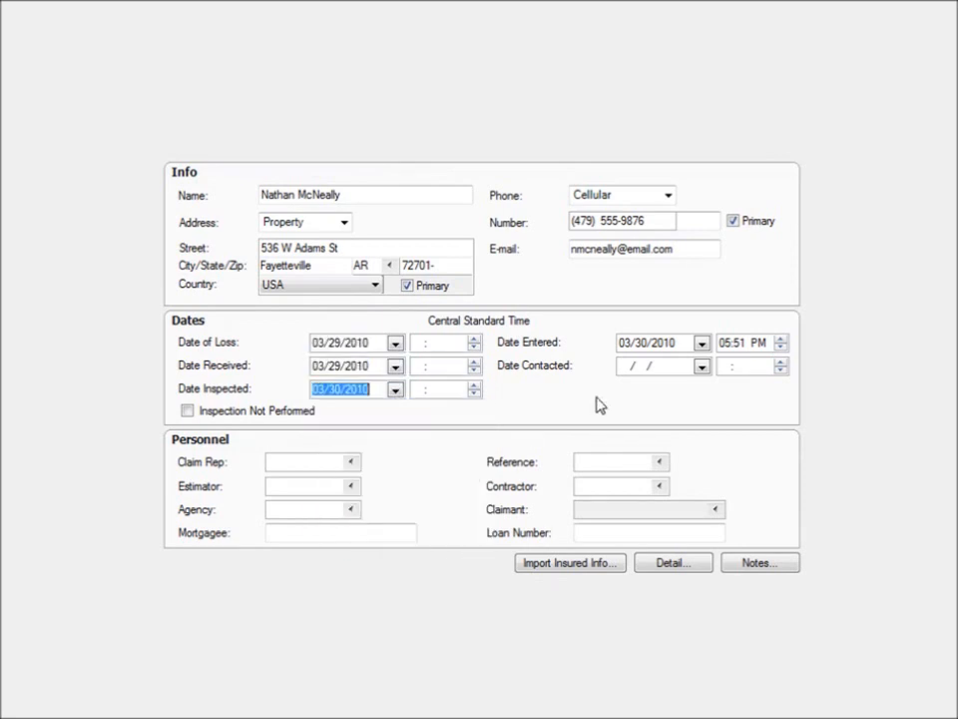
pyautogui.click(702, 366)
pyautogui.click(680, 484)
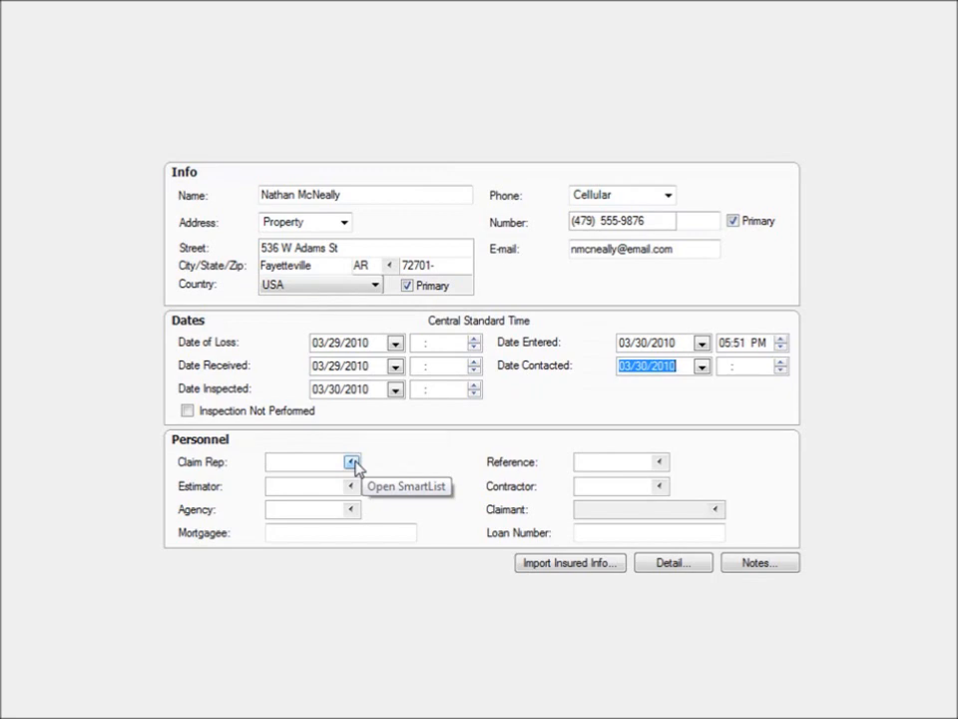
# Add a new claim rep with their full name and surname as quick code, and assign them to the project.
pyautogui.click(353, 462)
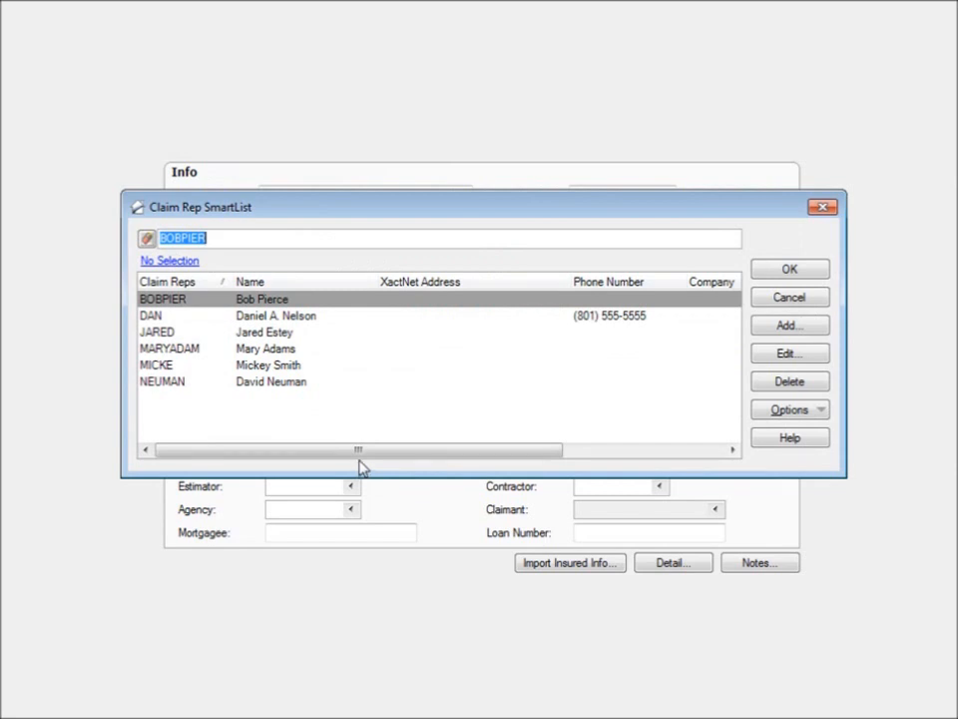
pyautogui.click(788, 327)
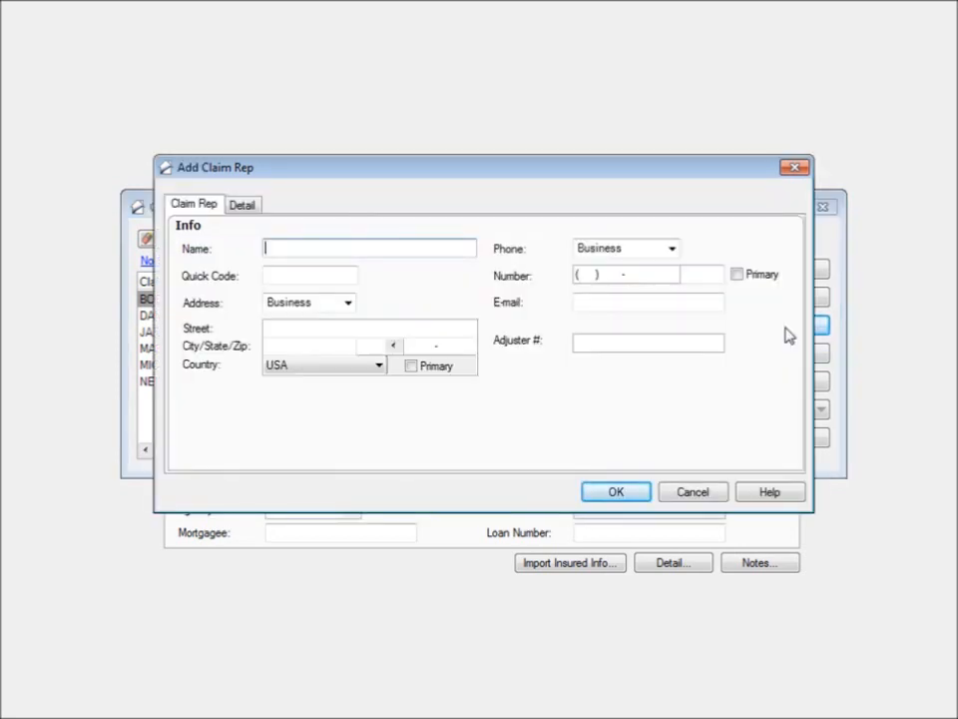
pyautogui.press('Tab')
pyautogui.write('FAWN')
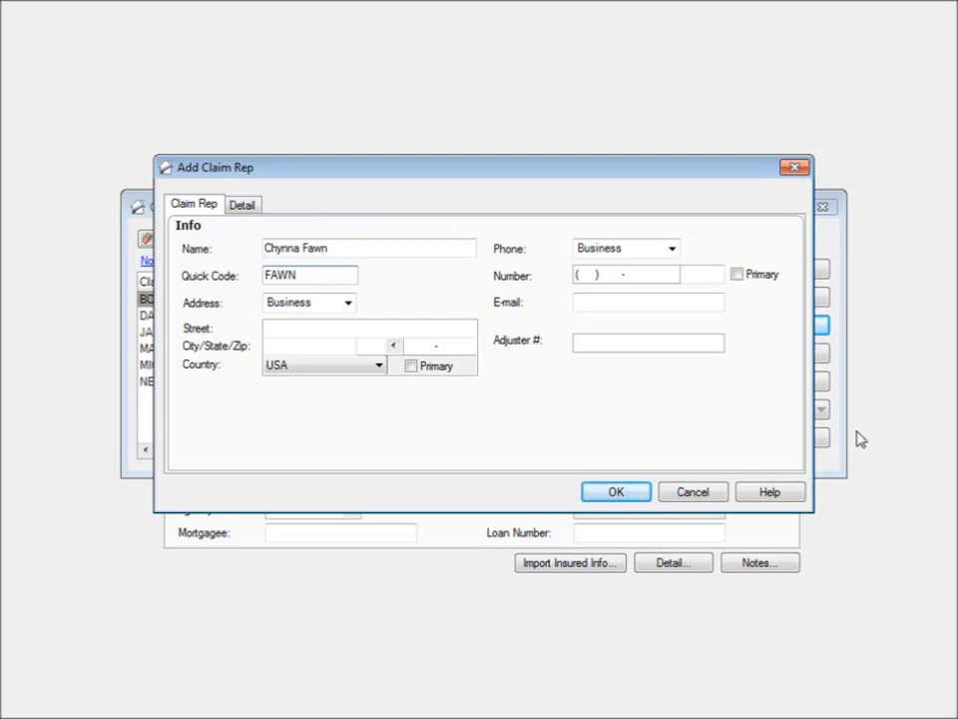
pyautogui.click(616, 491)
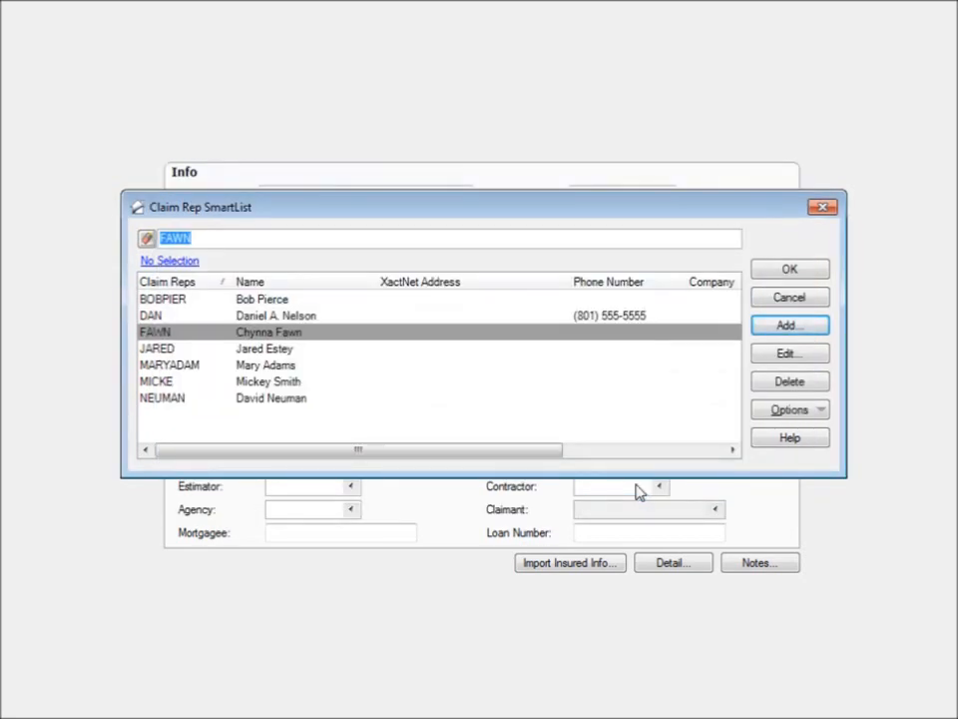
pyautogui.click(631, 338)
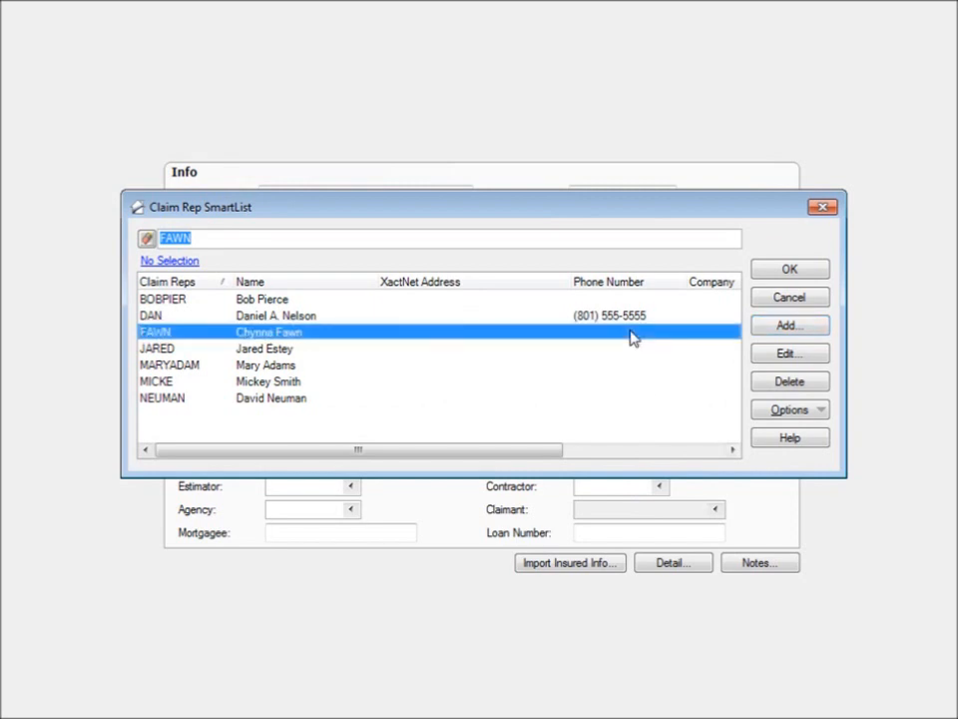
pyautogui.click(764, 270)
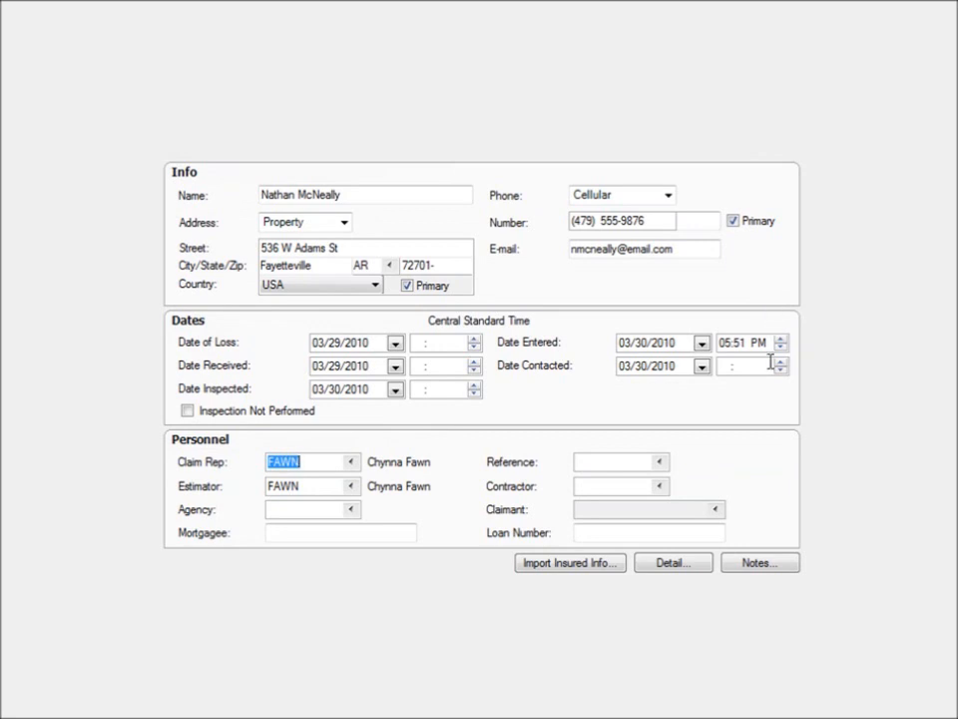
# Add the project note "Contact the insured between 9 a.m. and 3 p.m.".
pyautogui.click(758, 566)
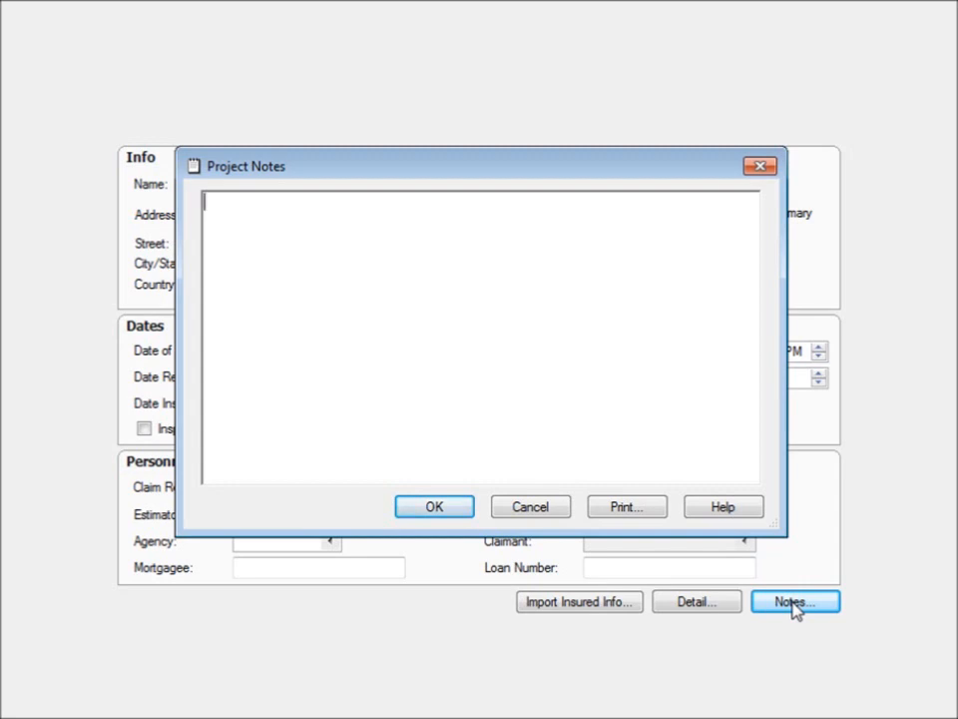
pyautogui.write('Contact the insured between 9 a.m. and 3 p.m.')
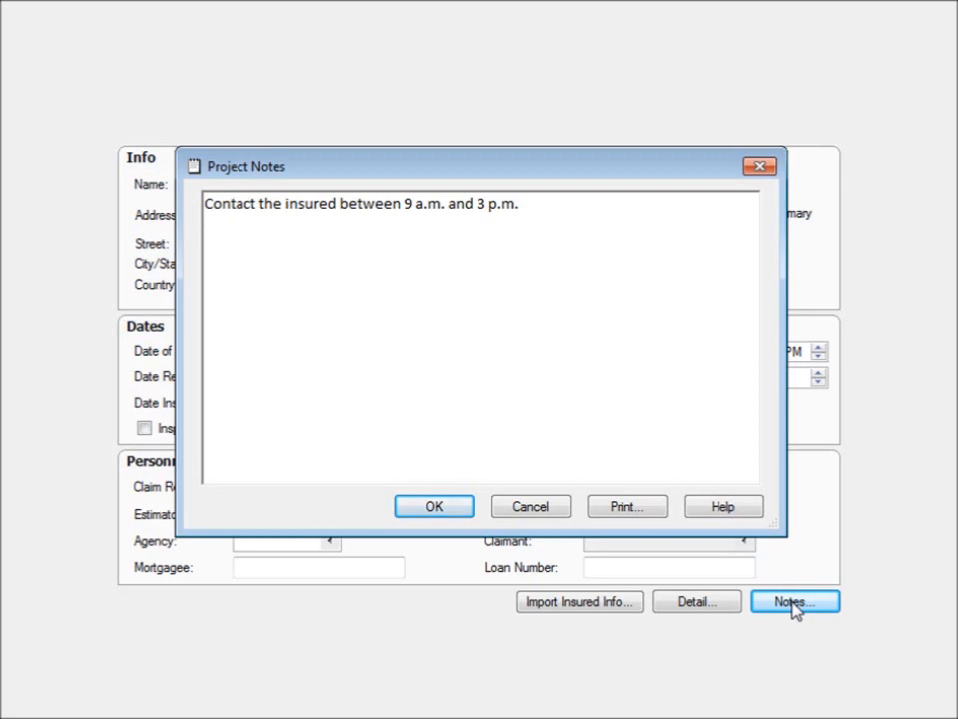
pyautogui.click(435, 508)
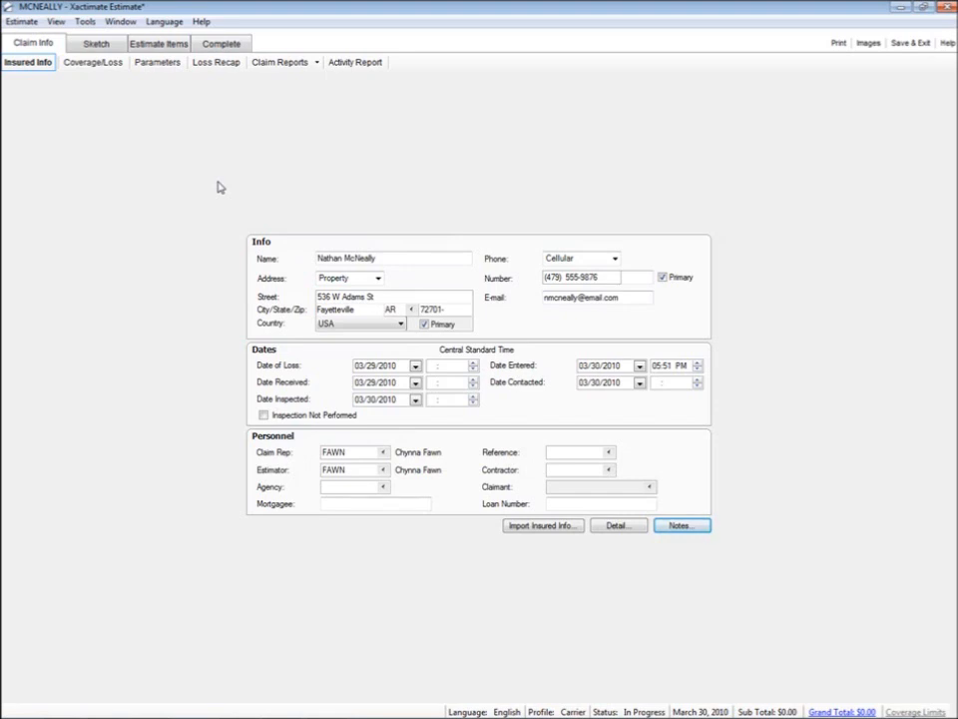
# Enter the claim number and policy number in the Coverage/Loss information.
pyautogui.click(107, 68)
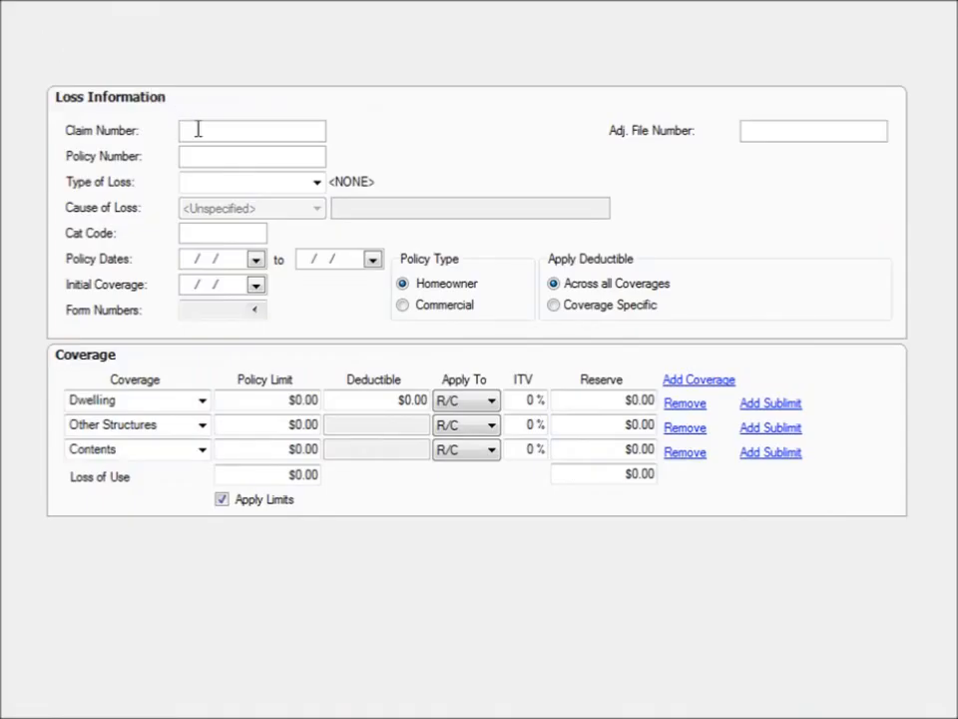
pyautogui.write('123456123')
pyautogui.press('Tab')
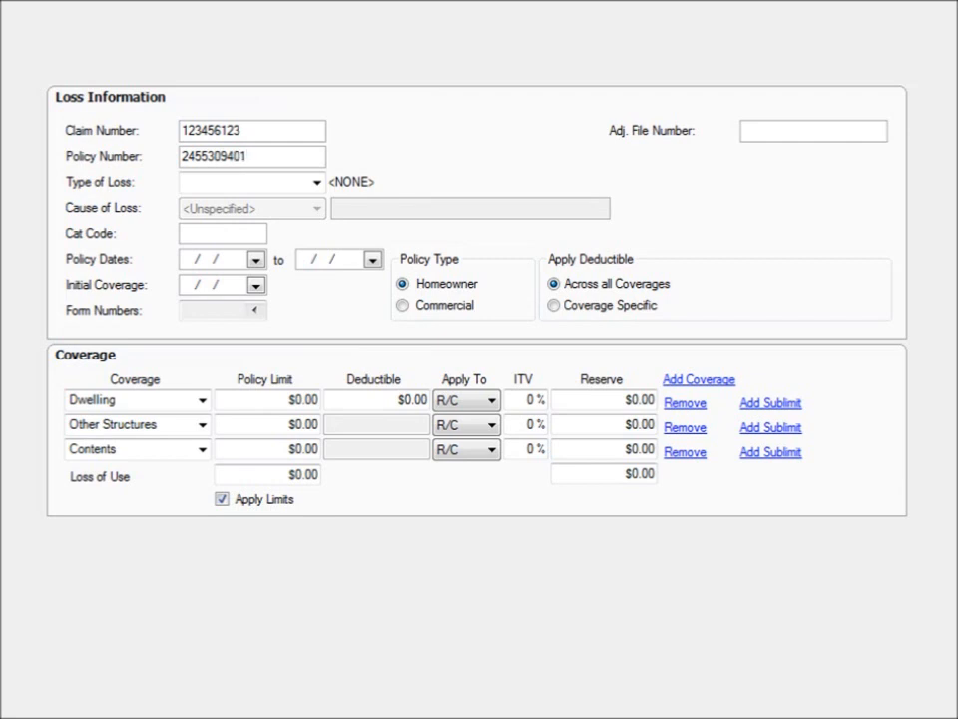
# Set the Type of Loss to Fire and the Cause of Loss to Cooking.
pyautogui.click(316, 182)
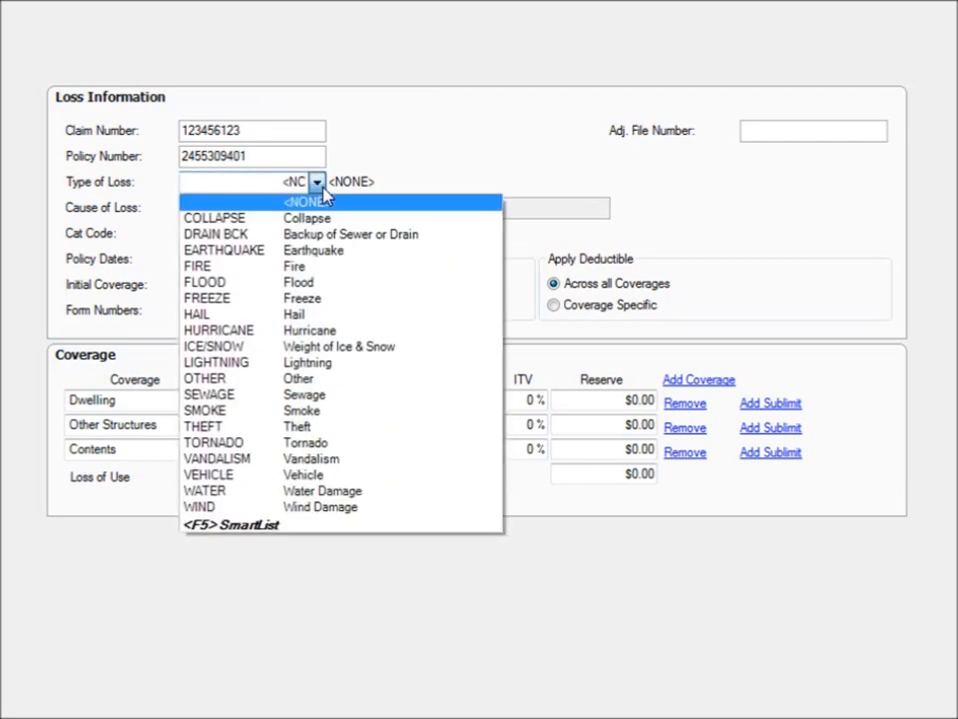
pyautogui.click(280, 266)
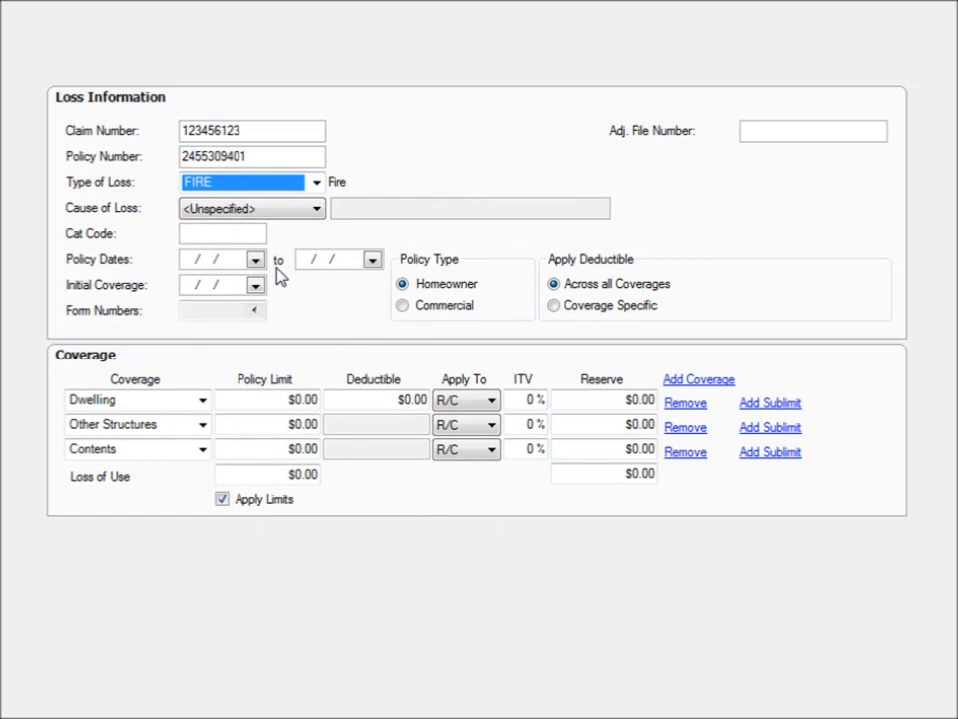
pyautogui.click(315, 209)
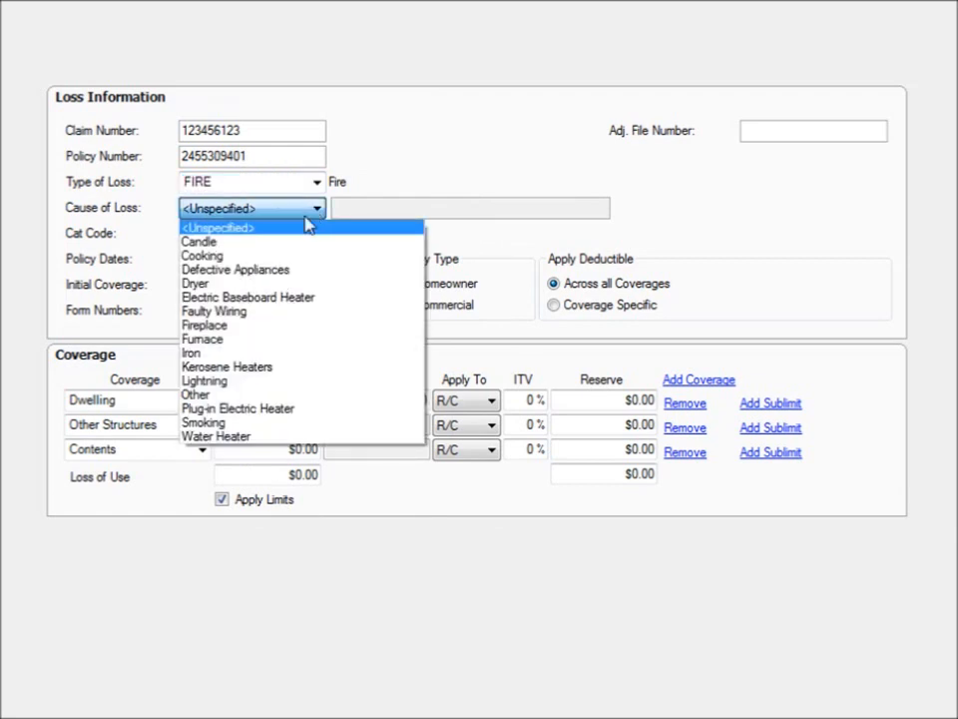
pyautogui.click(282, 256)
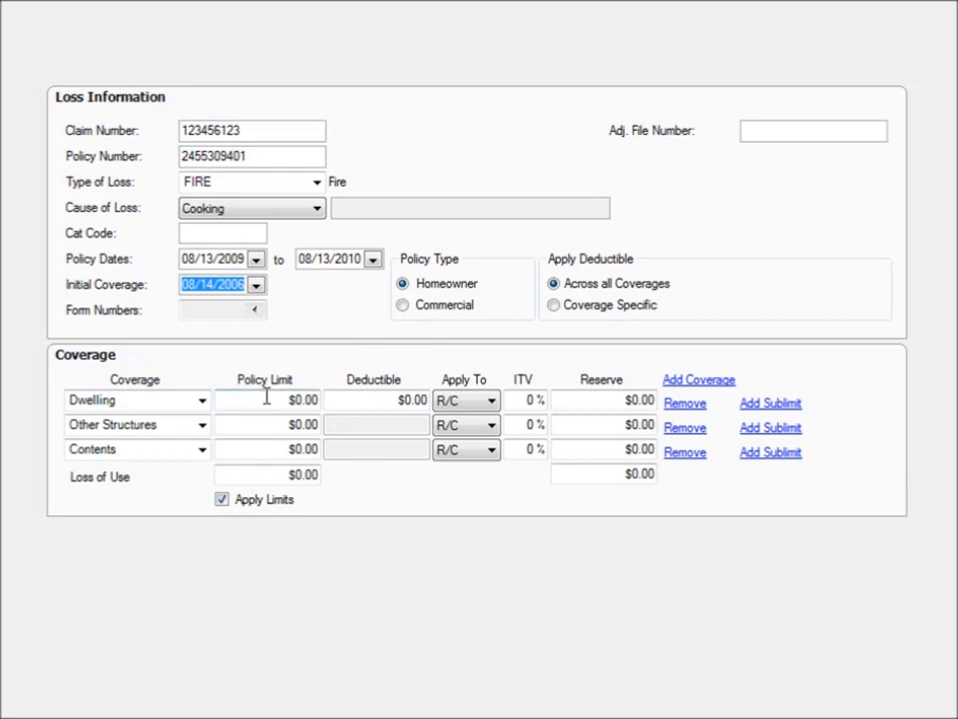
# Give the Dwelling coverage a policy limit of $200,000, a deductible of $1,000 and a reserve of $160,000.
pyautogui.click(267, 398)
pyautogui.moveTo(266, 397); pyautogui.dragTo(335, 397)
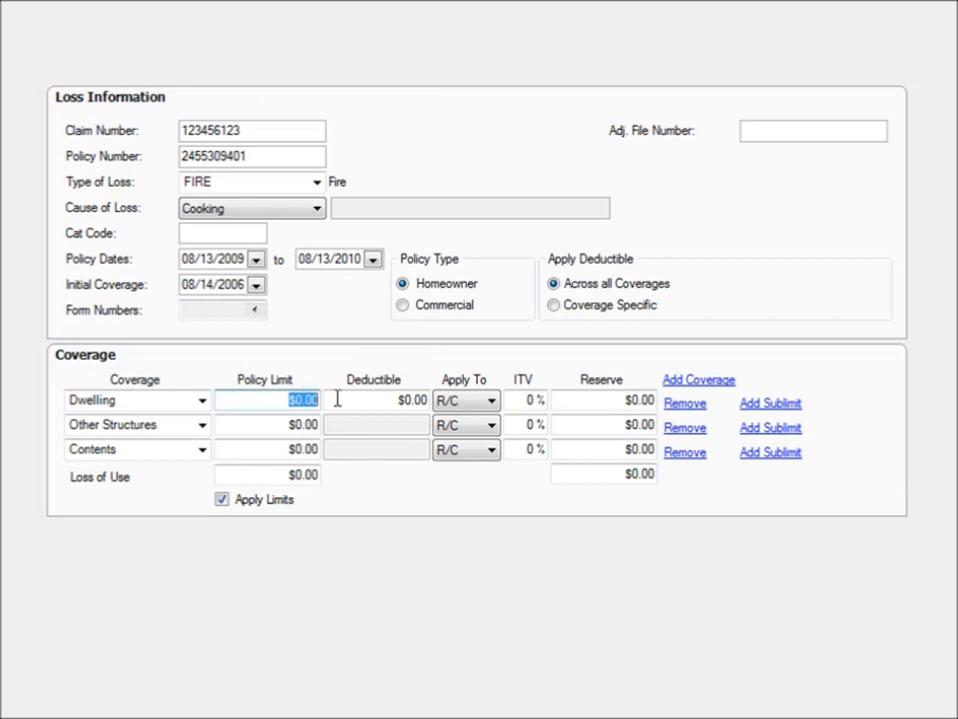
pyautogui.write('200000')
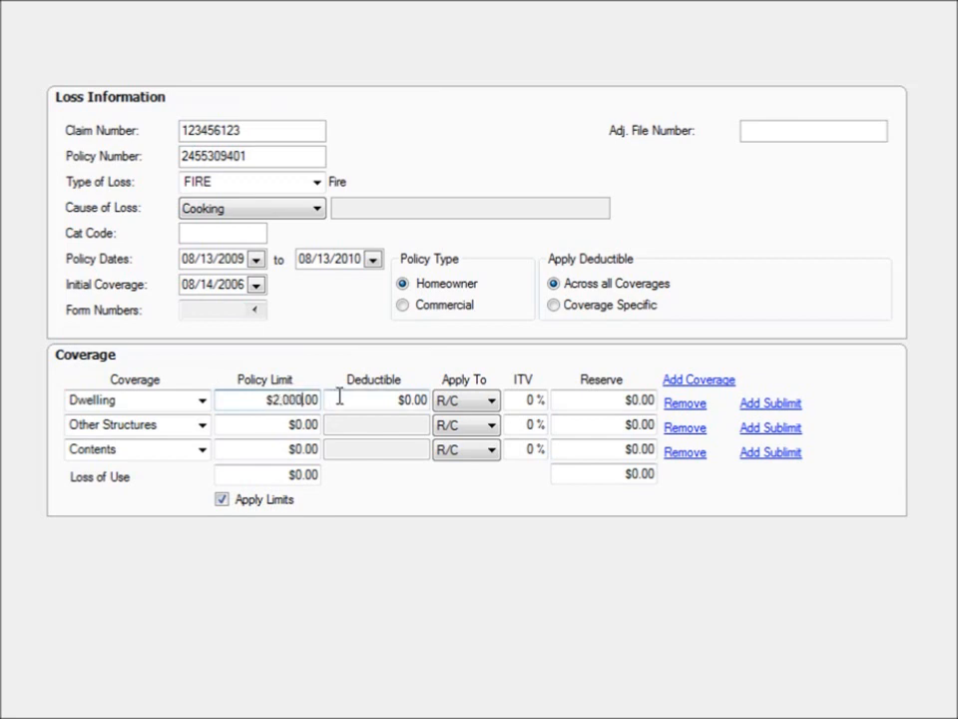
pyautogui.press('Tab')
pyautogui.write('1,0')
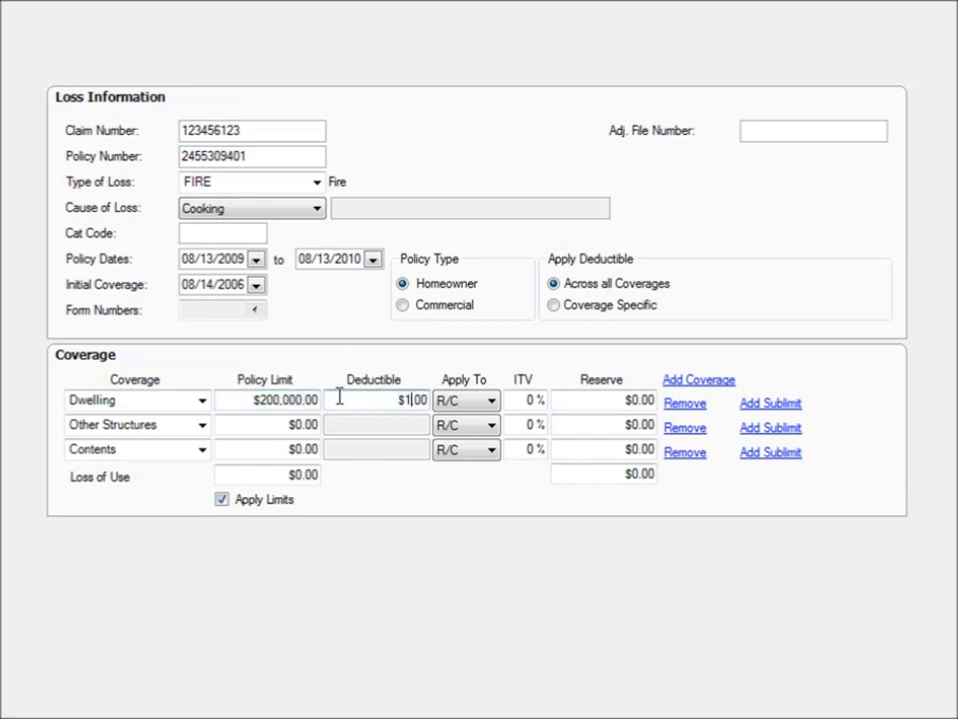
pyautogui.write('00')
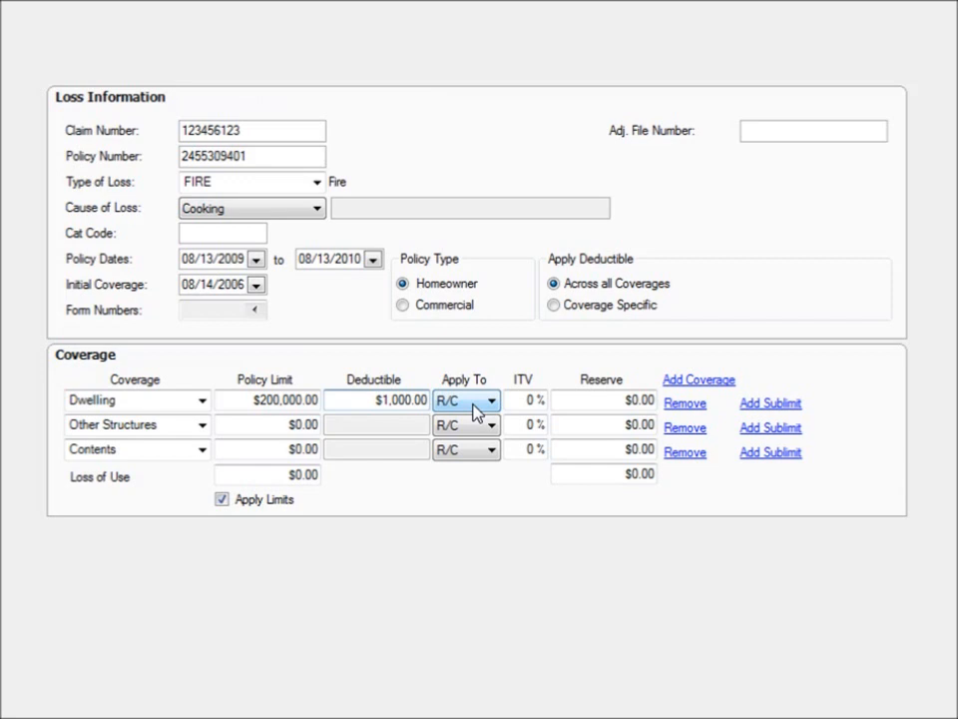
pyautogui.click(577, 402)
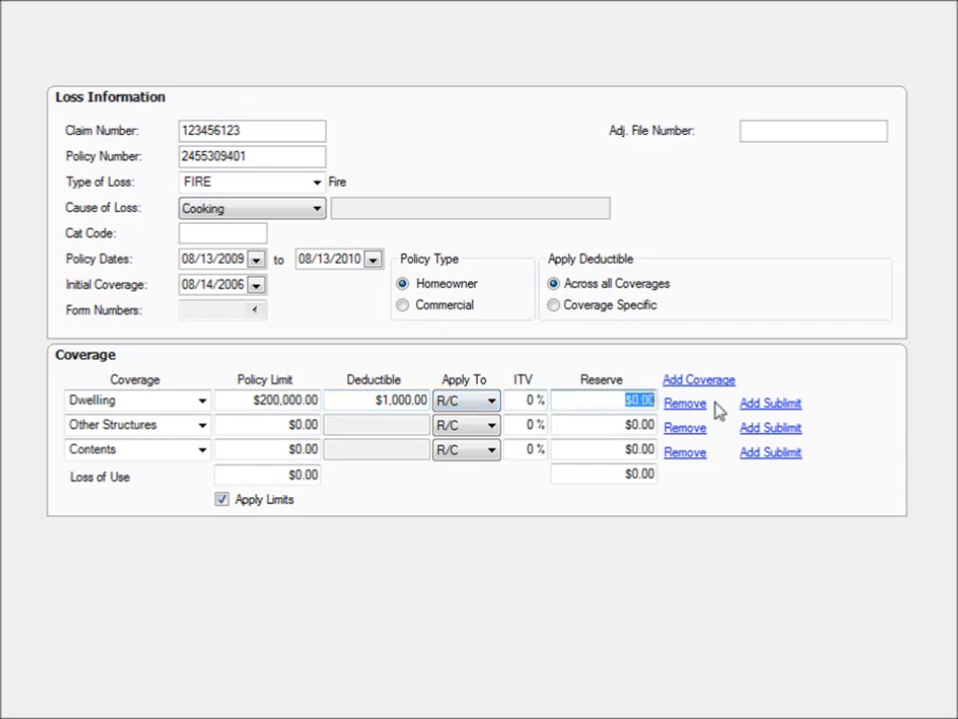
pyautogui.write('160000')
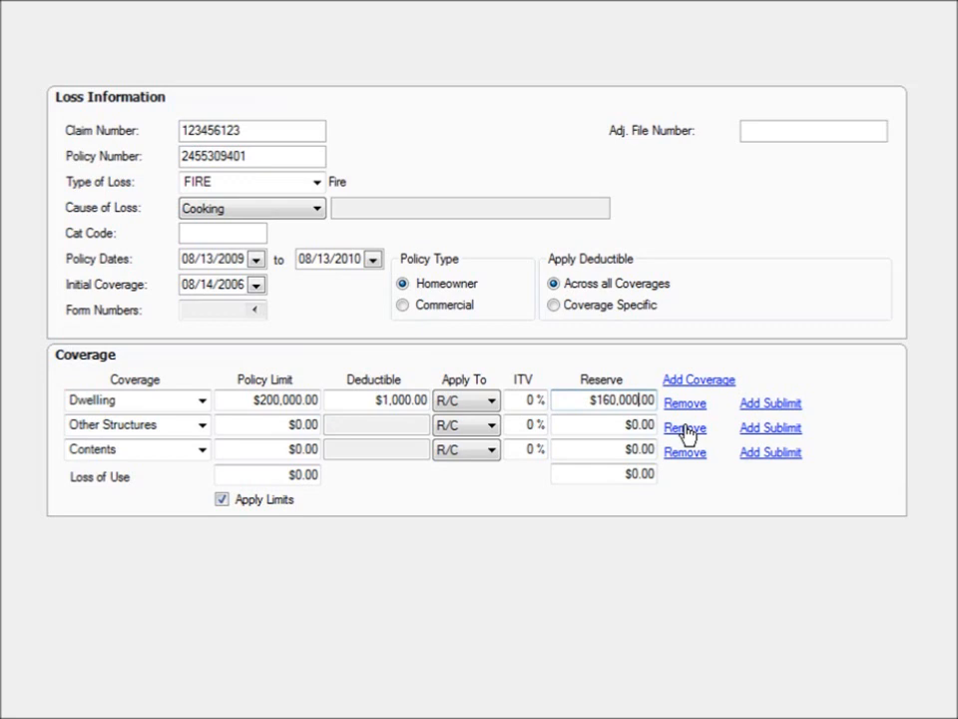
# Remove the Other Structures coverage and set the Contents policy limit to $100,000.
pyautogui.click(684, 427)
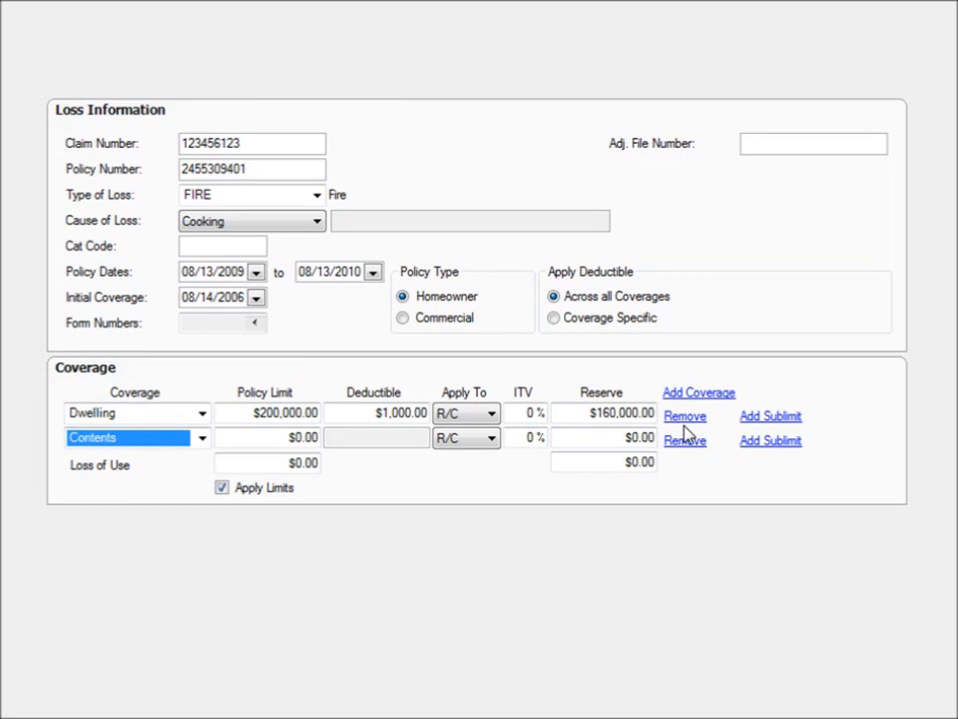
pyautogui.click(304, 438)
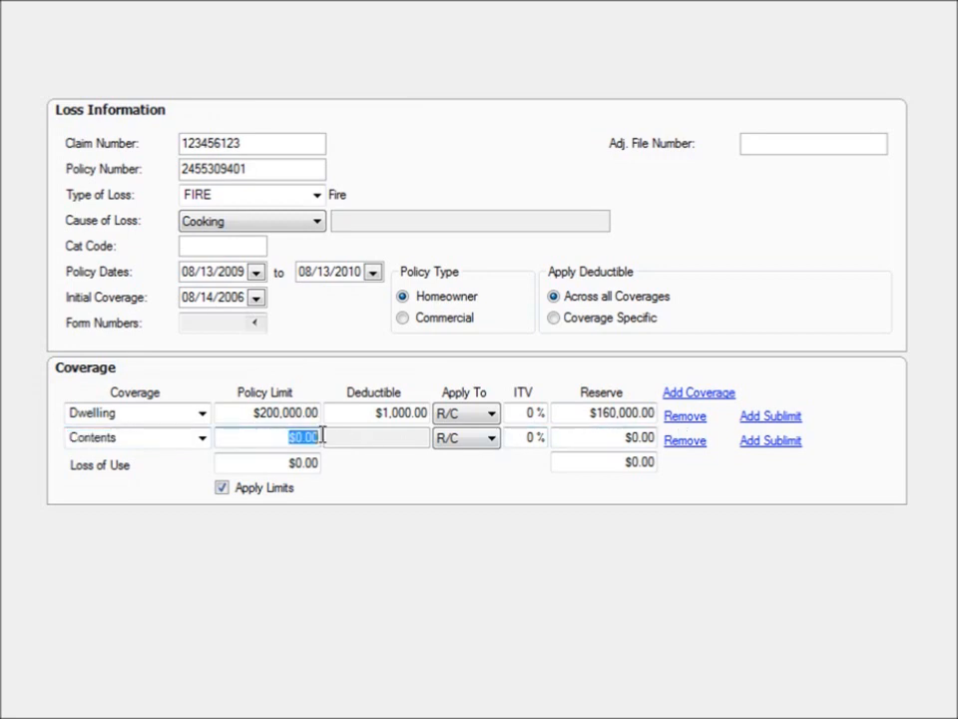
pyautogui.write('100,00')
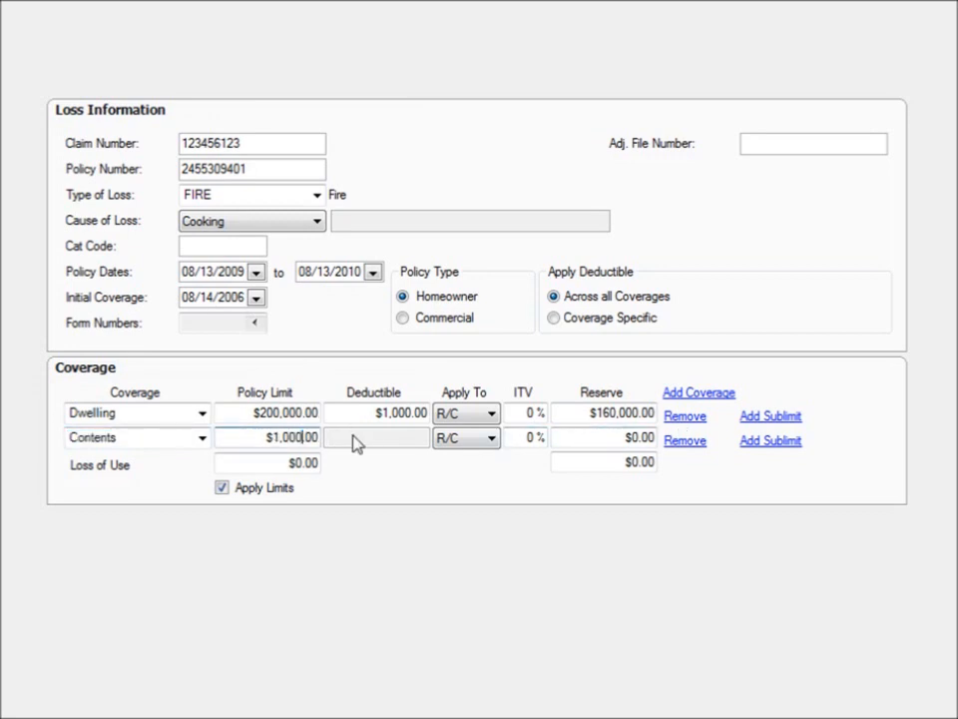
pyautogui.write('0')
# Add a Firearms sublimit to the Contents coverage with a single limit of $800 and an aggregate limit of $5,000.
pyautogui.click(771, 444)
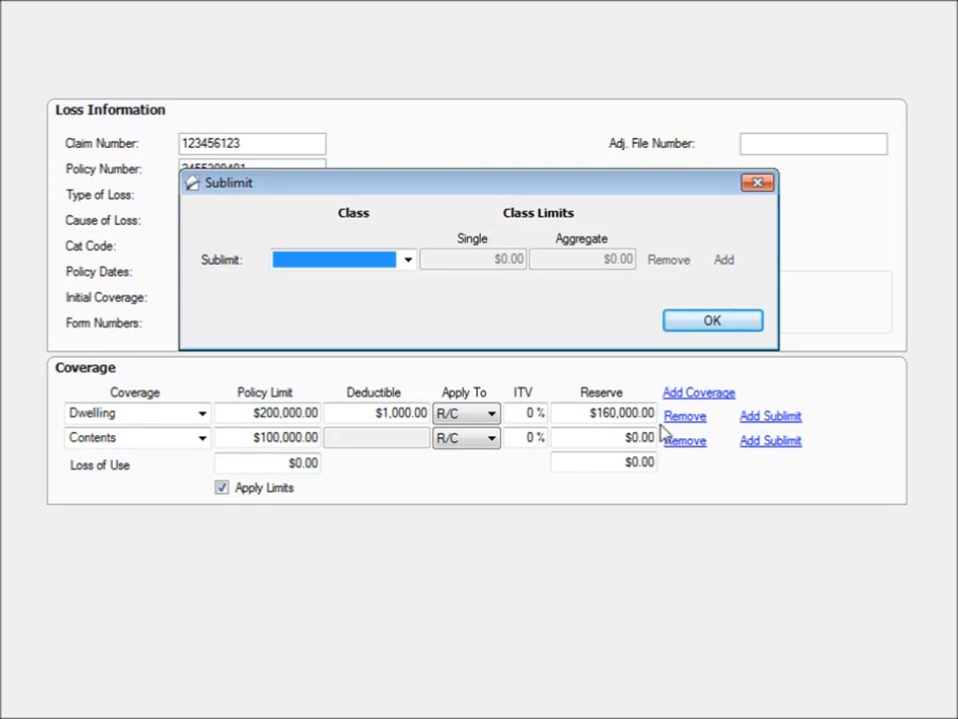
pyautogui.click(408, 260)
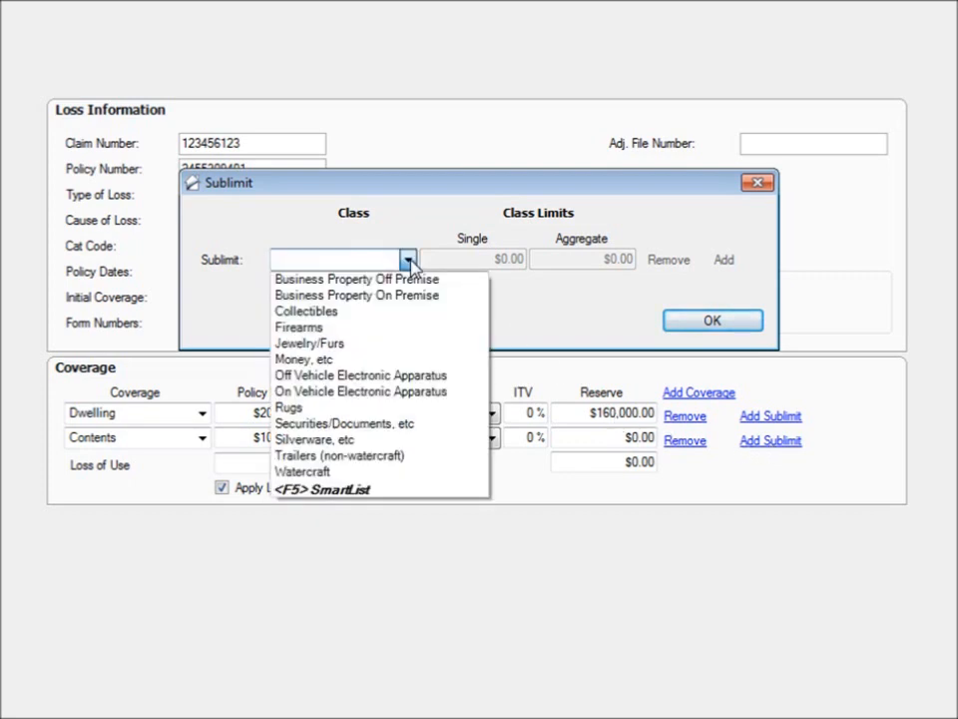
pyautogui.click(366, 329)
pyautogui.write('800')
pyautogui.press('Tab')
pyautogui.write('5000')
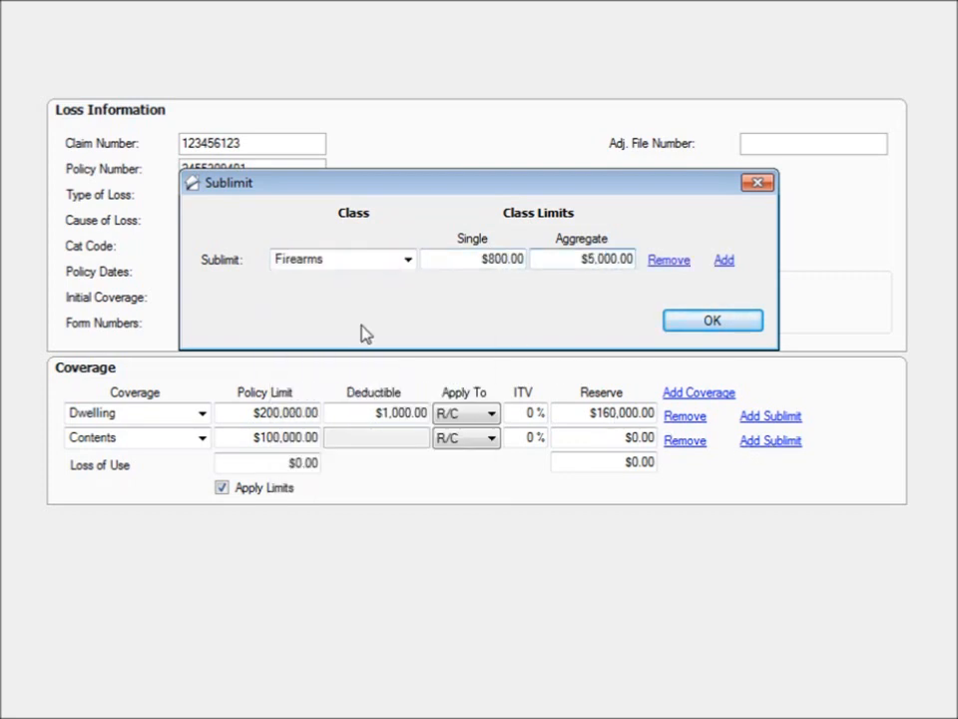
# Add a second Contents sublimit for Jewelry/Furs with a $5,000 single limit and $25,000 aggregate limit, and accept the sublimits.
pyautogui.click(724, 261)
pyautogui.click(408, 287)
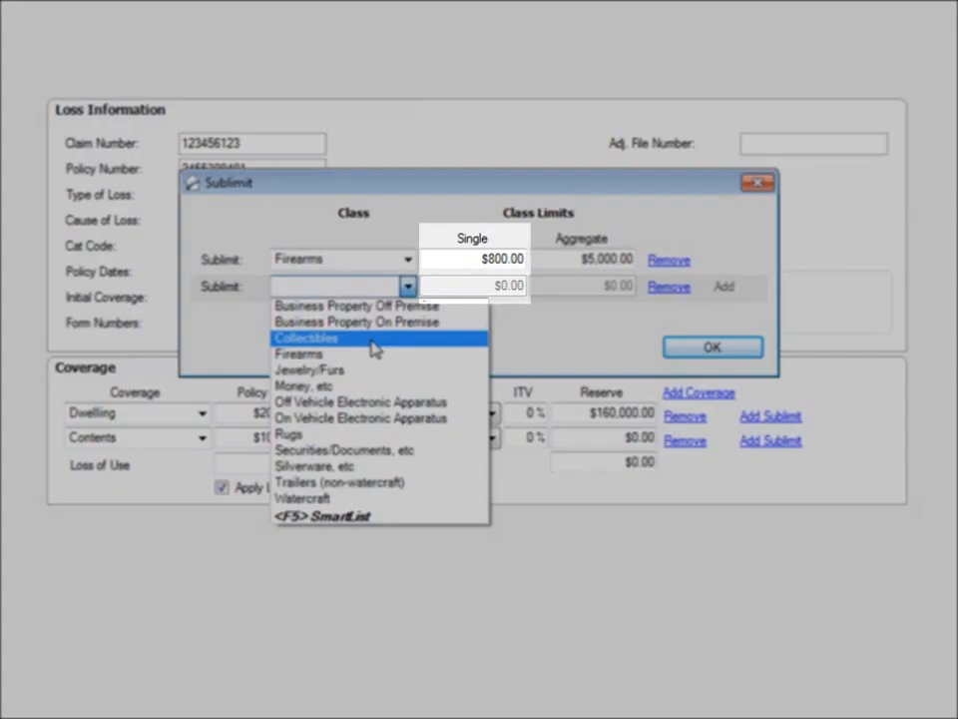
pyautogui.click(374, 371)
pyautogui.press('Tab')
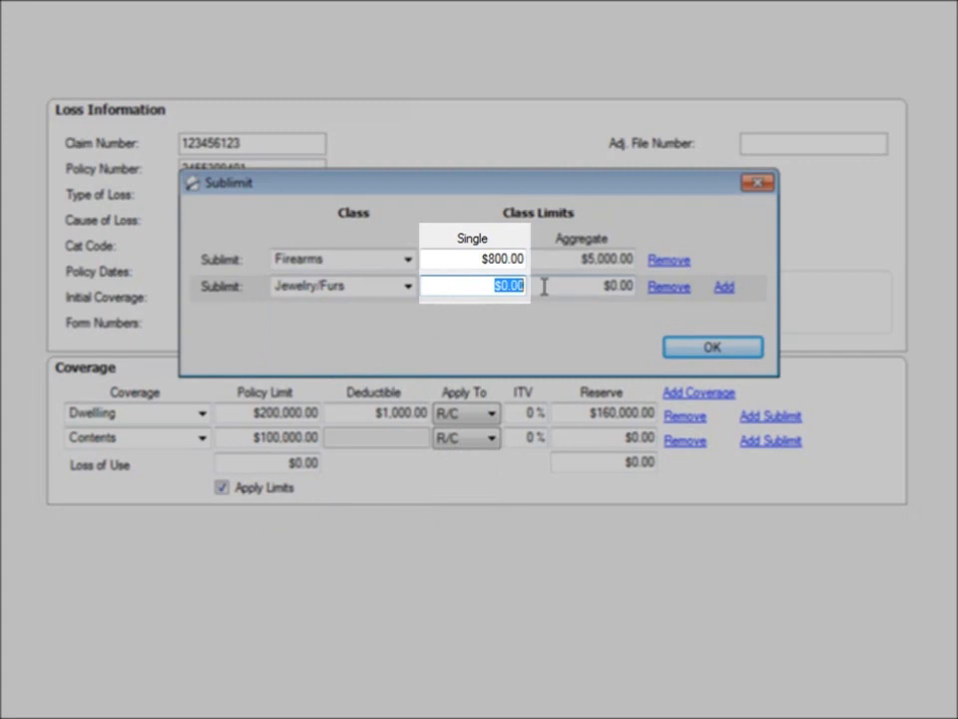
pyautogui.write('5000')
pyautogui.press('Tab')
pyautogui.write('25000')
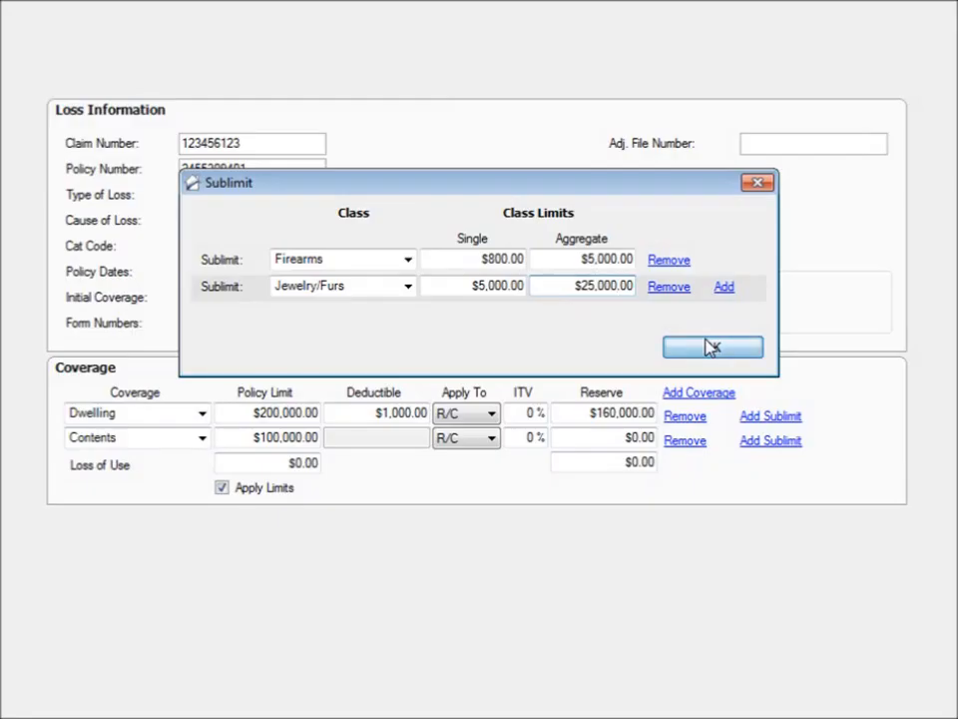
pyautogui.click(712, 346)
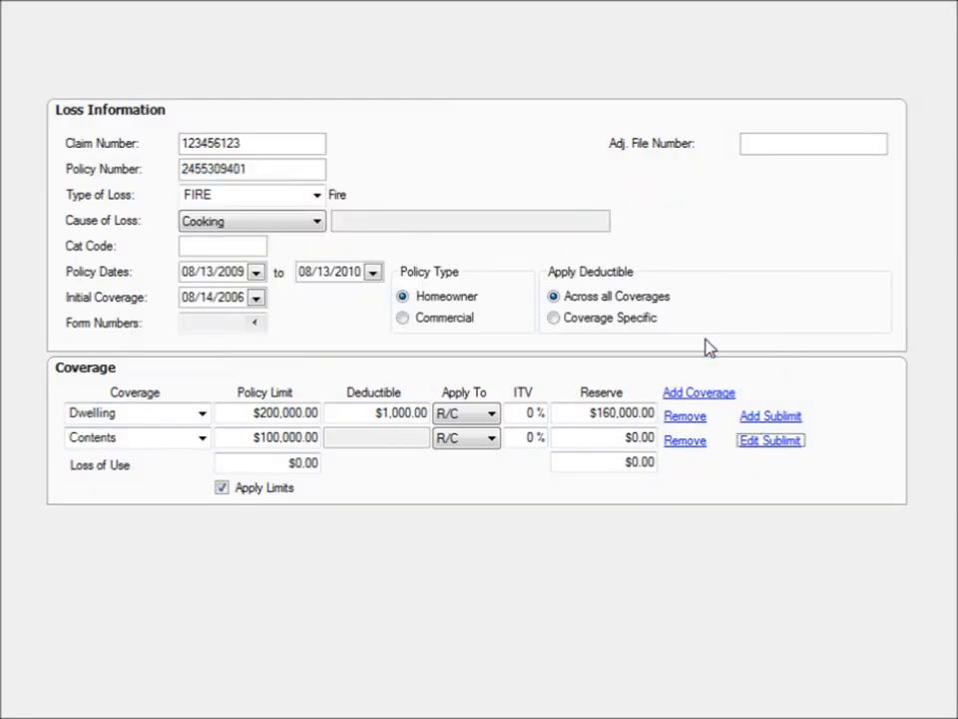
# Turn off the Apply Limits option for the coverages.
pyautogui.click(222, 489)
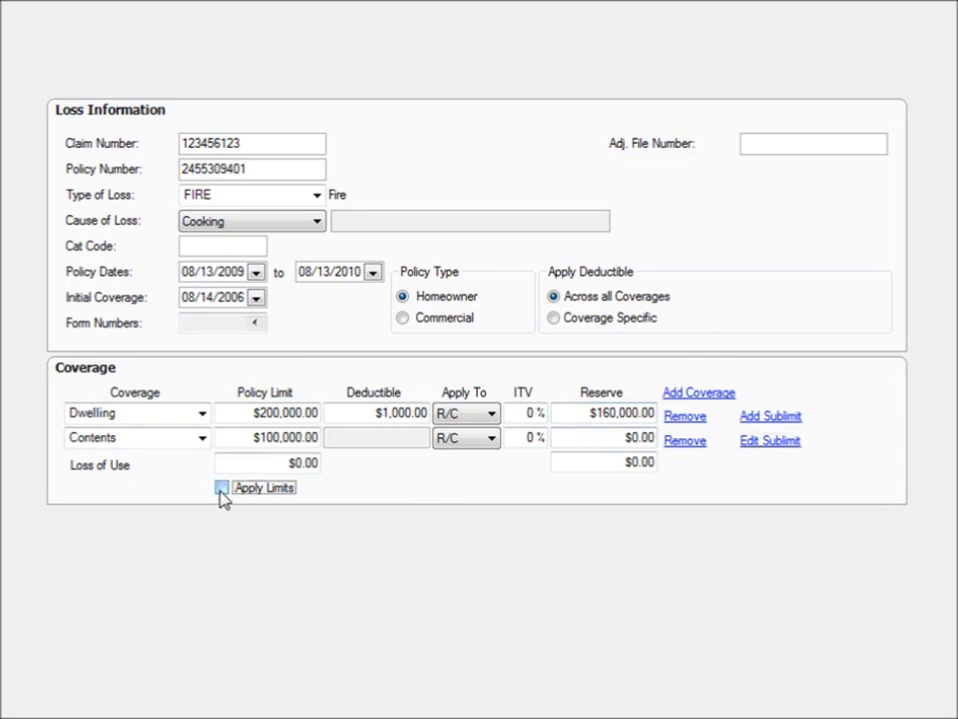